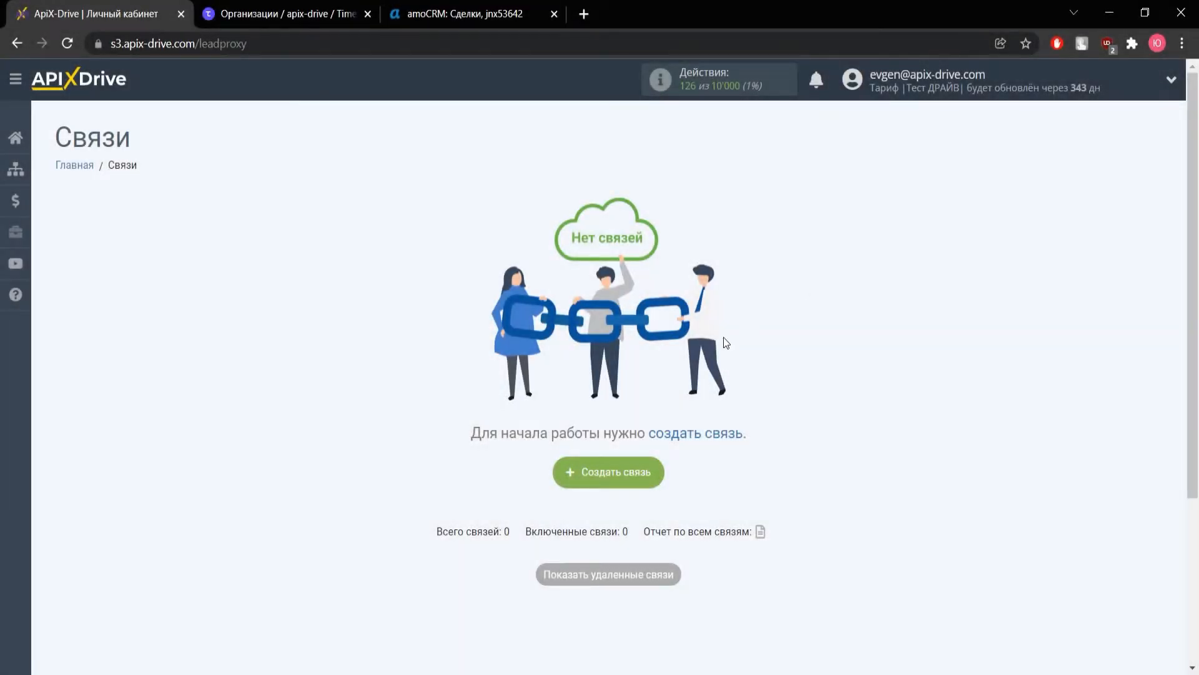
Start a new connection with Timepad as the data source system
left_click(594, 472)
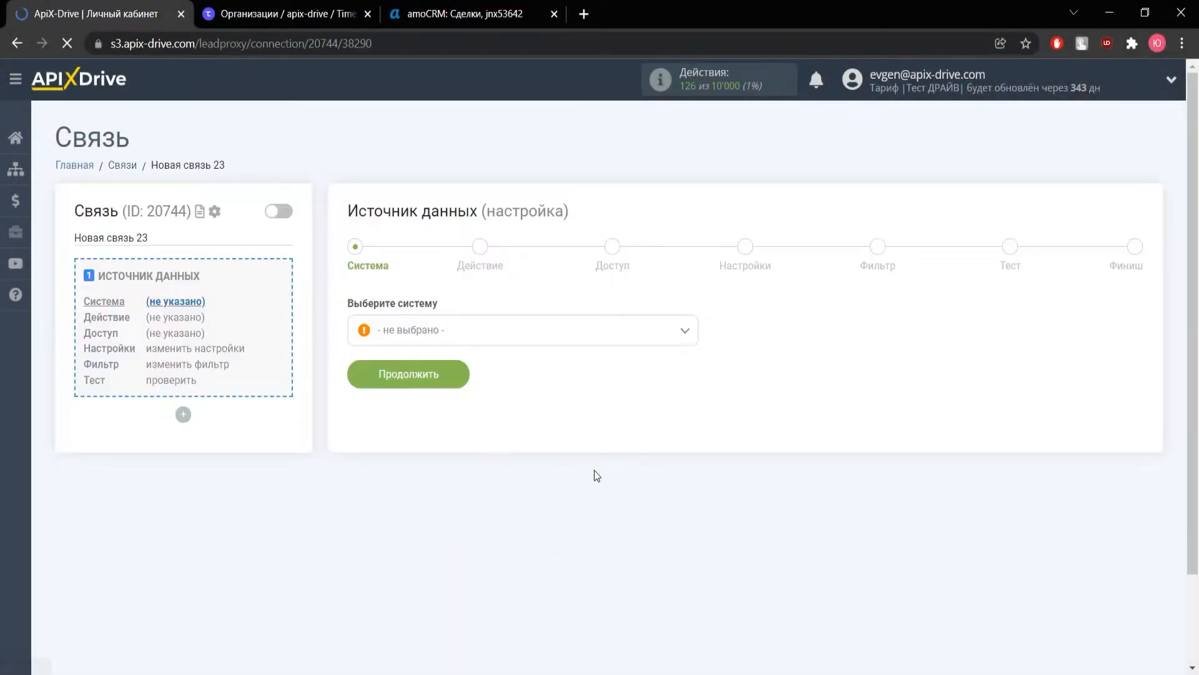
left_click(456, 332)
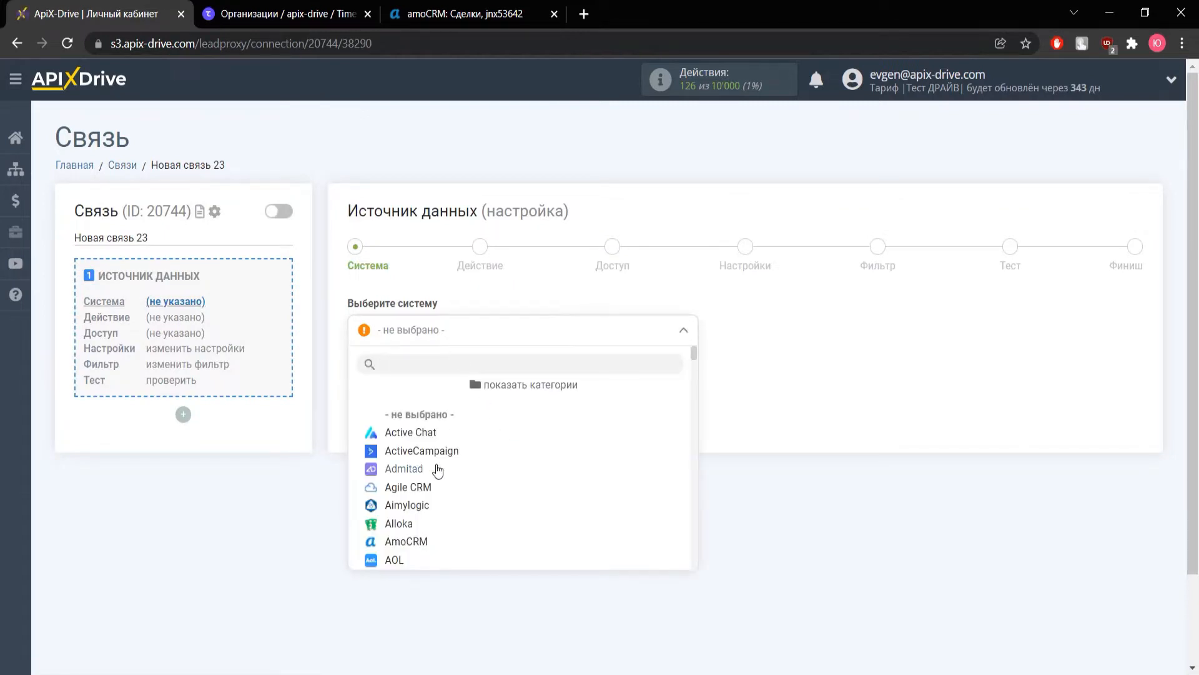
scroll(437, 471, "down", 20)
scroll(436, 475, "down", 15)
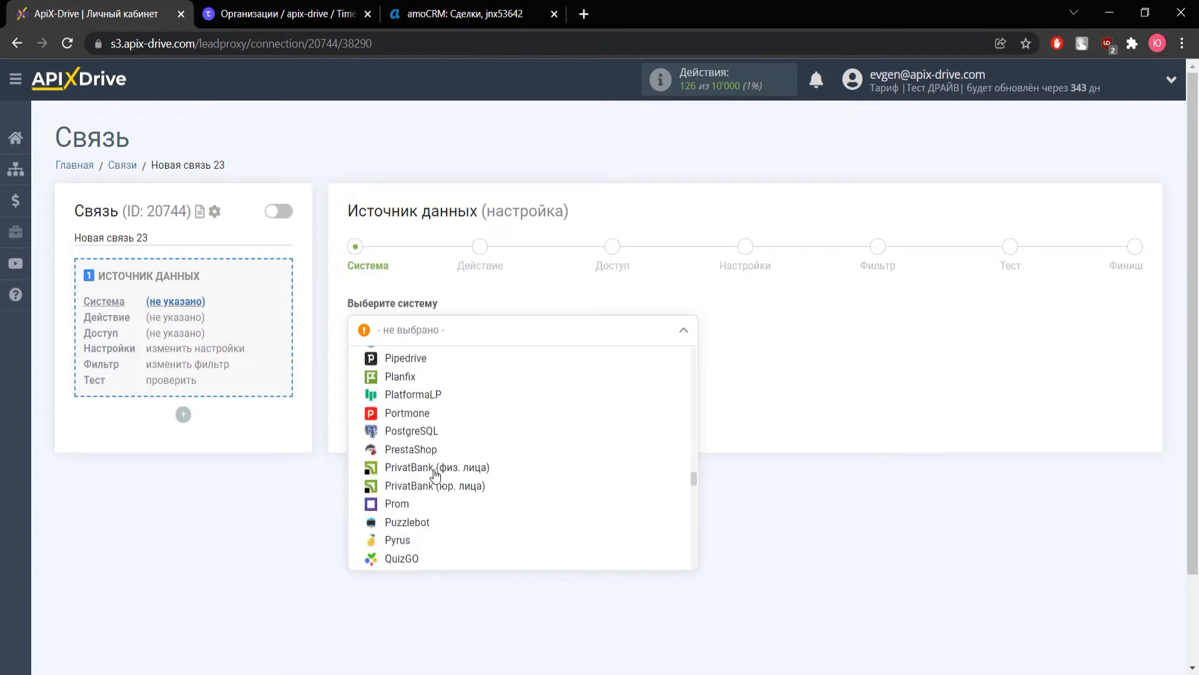
scroll(436, 475, "down", 15)
scroll(436, 475, "down", 6)
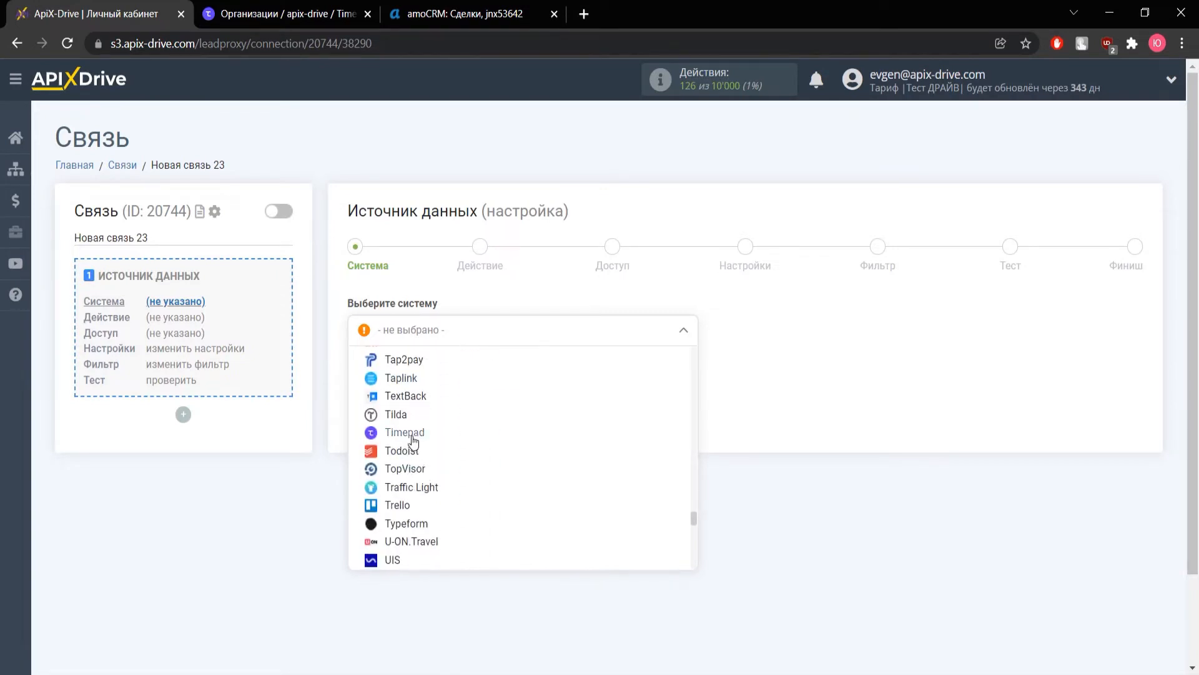
left_click(413, 441)
left_click(411, 379)
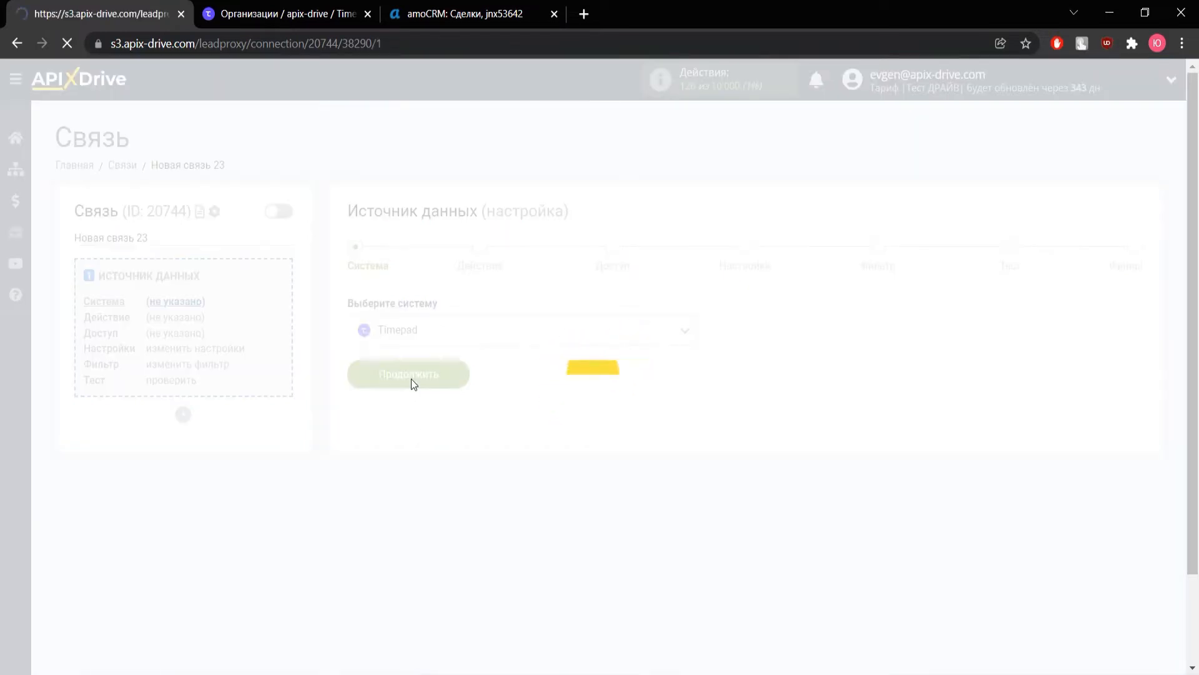
Set the Timepad action to Получить данные and continue to the access step
left_click(409, 343)
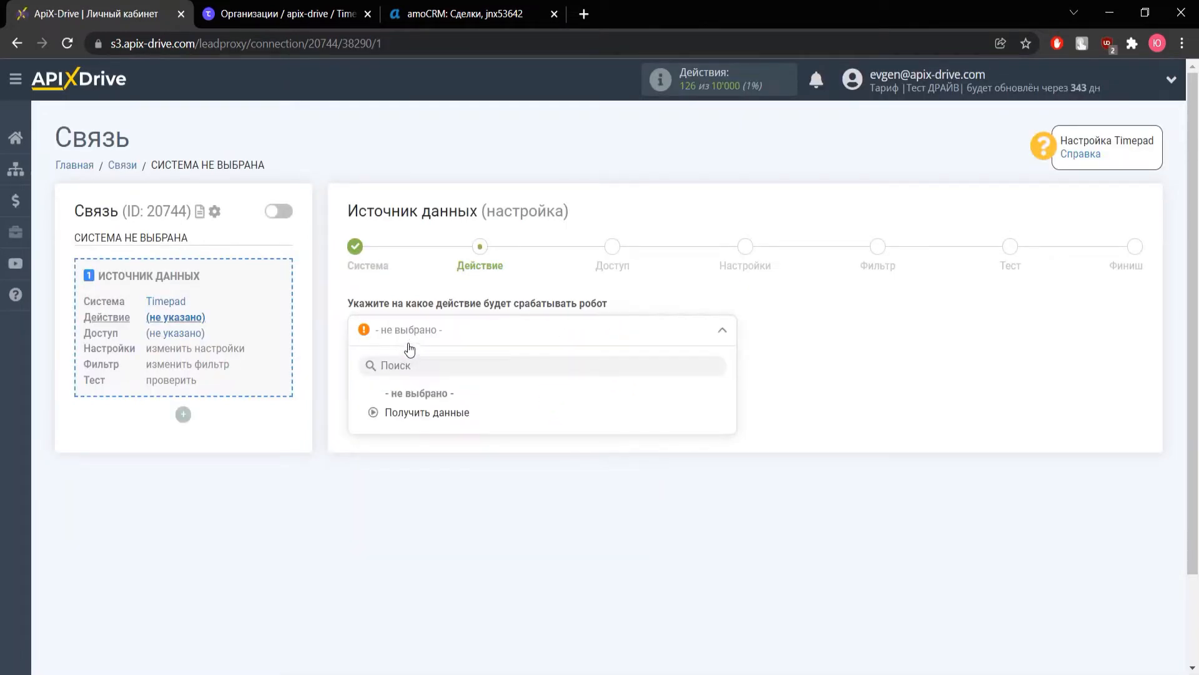
left_click(418, 413)
left_click(416, 402)
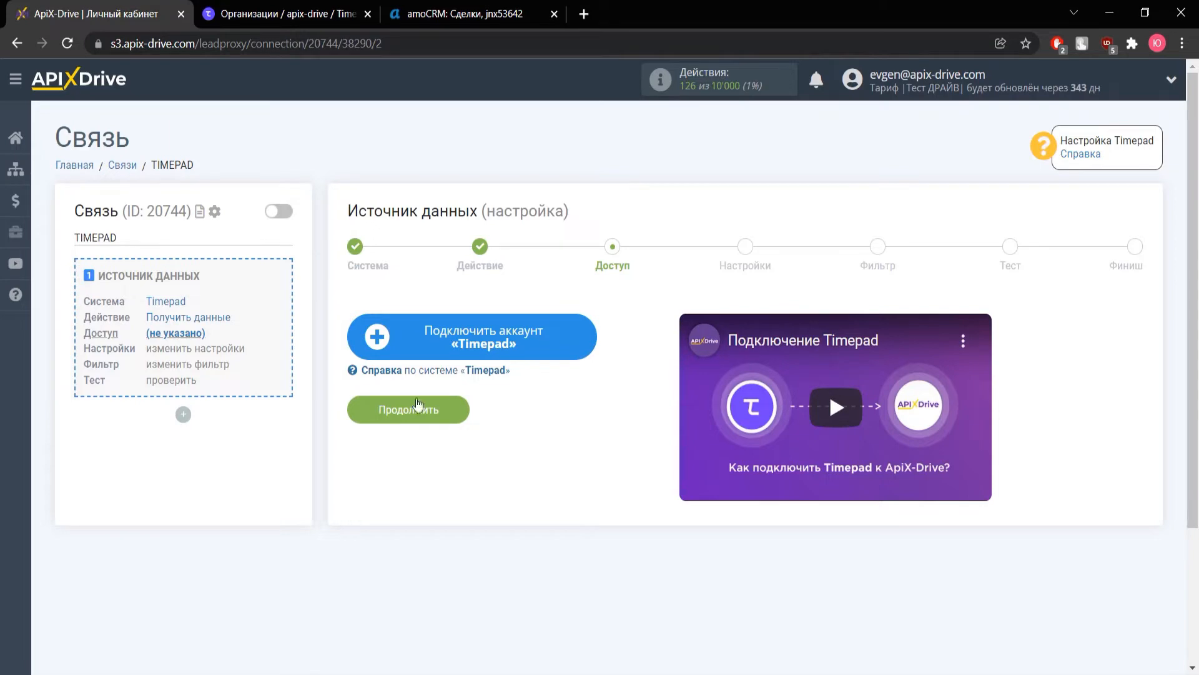
Connect and save a Timepad account, advancing to the settings step
left_click(422, 339)
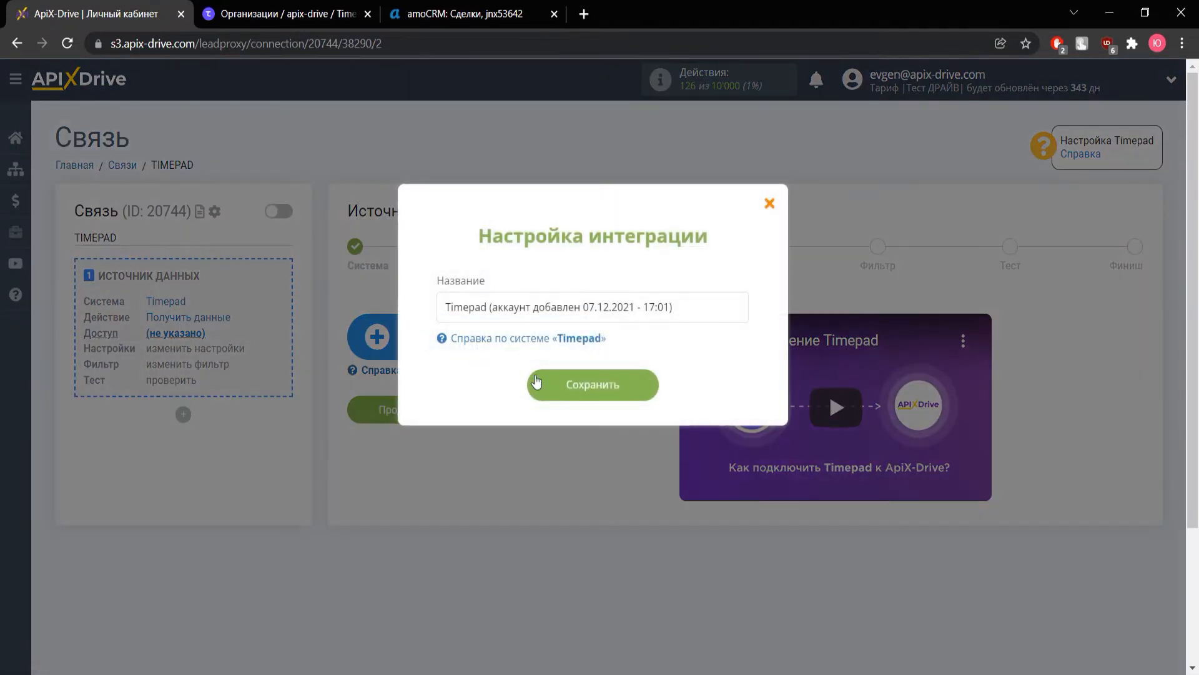
left_click(556, 382)
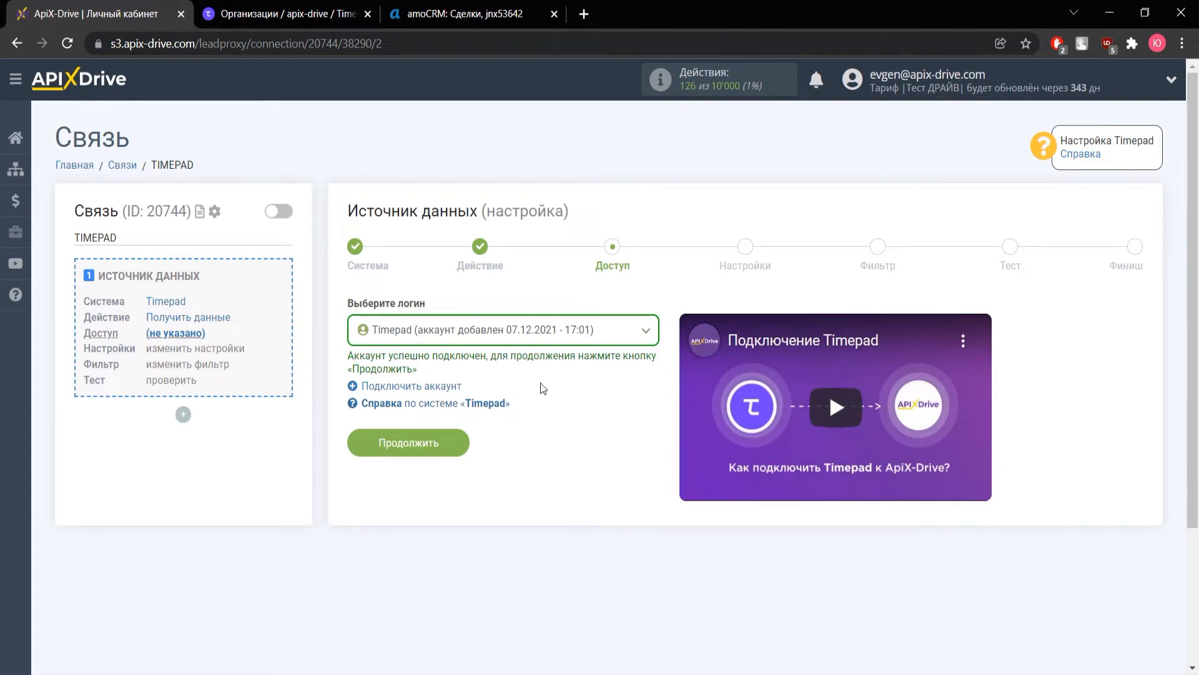
left_click(424, 441)
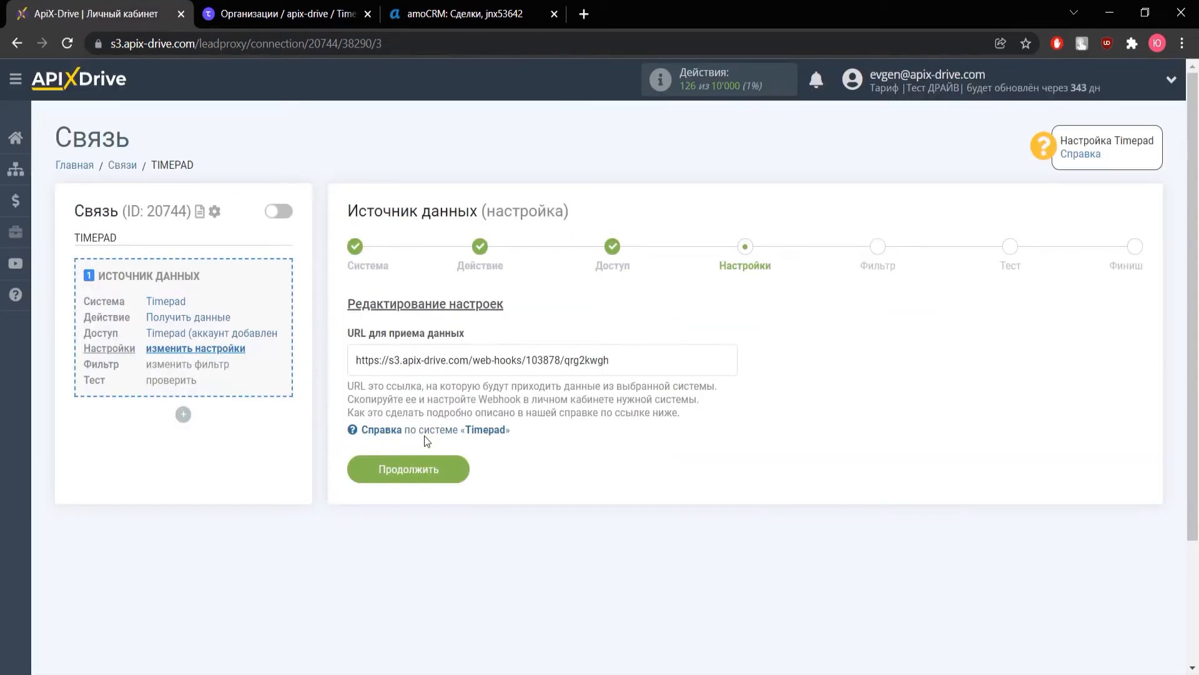
Copy the displayed webhook URL for receiving data and go to Timepad
left_click_drag(626, 364, 353, 359)
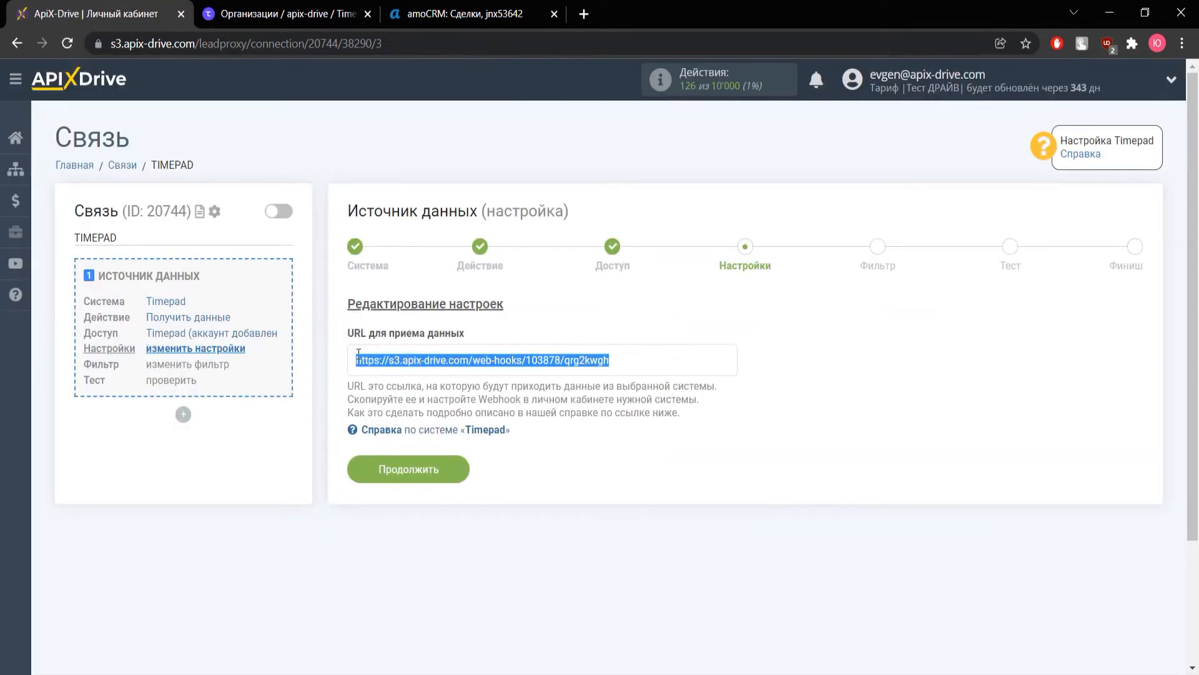
right_click(380, 359)
left_click(400, 372)
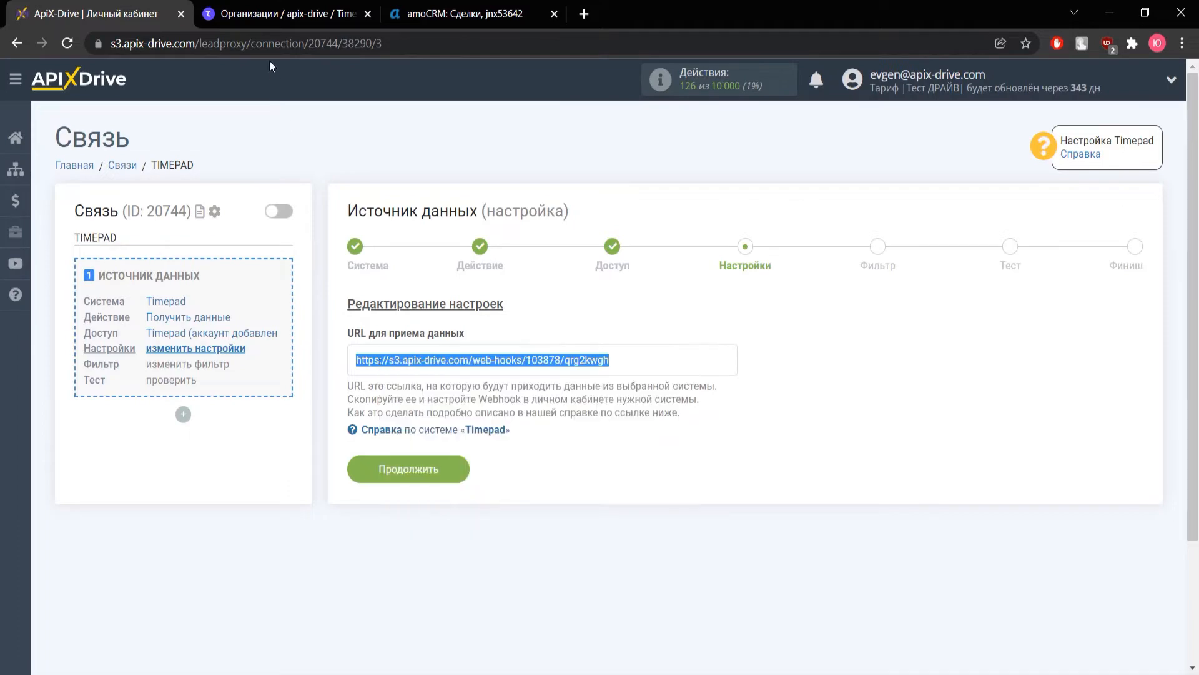
left_click(263, 16)
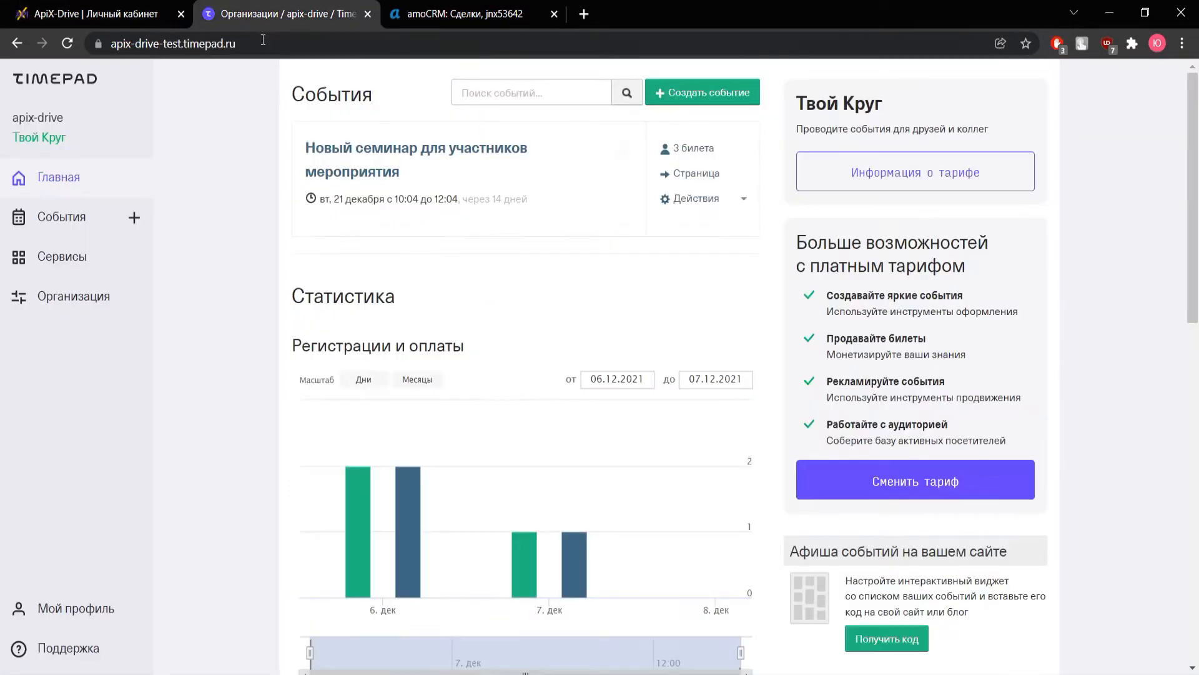
Paste the ApiX-Drive URL as the Изменение статуса билета webhook under Организация > Интеграции > Вебхуки and save
left_click(88, 303)
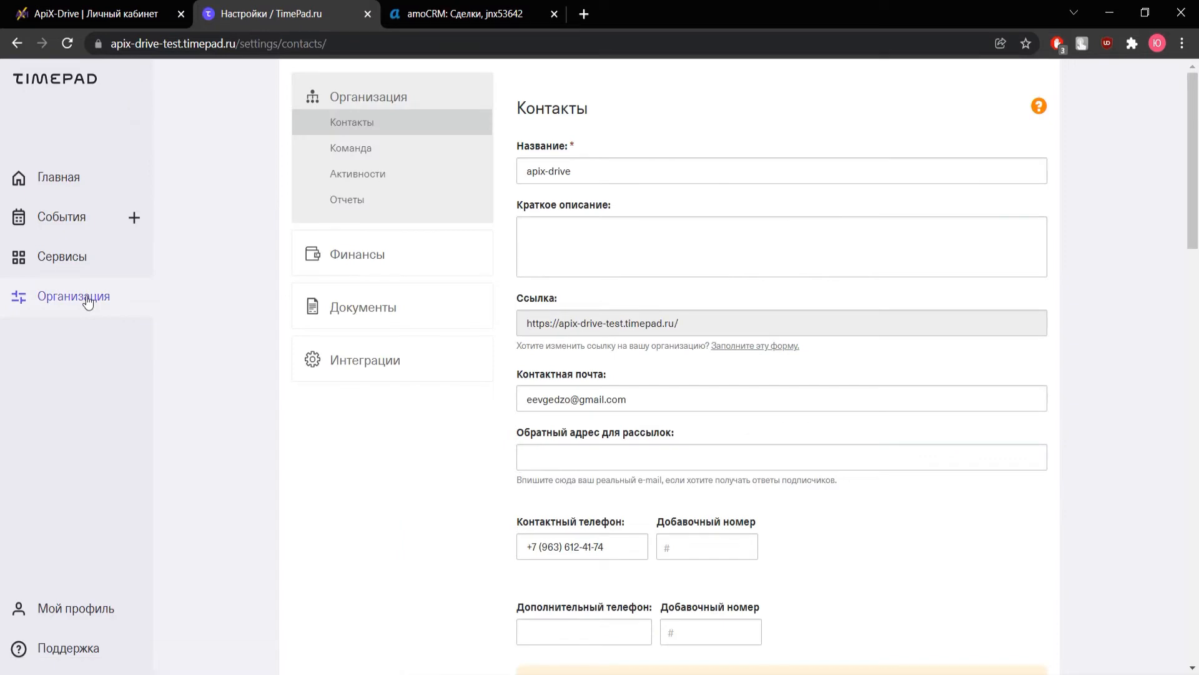
left_click(354, 357)
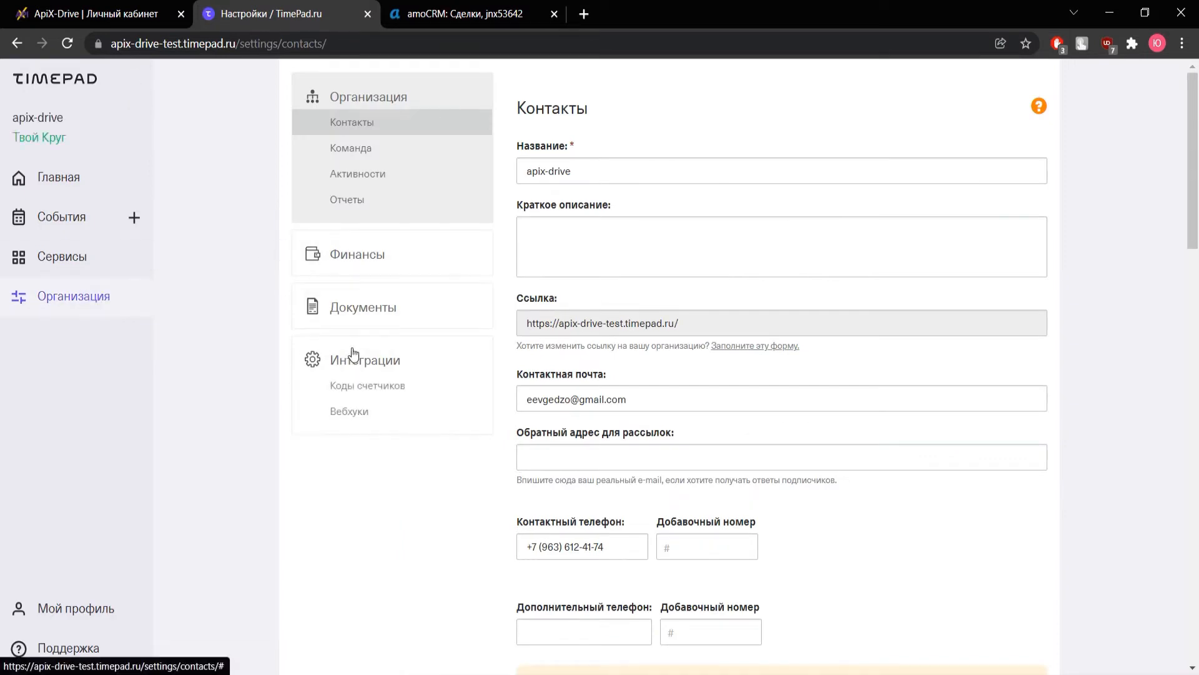
left_click(348, 411)
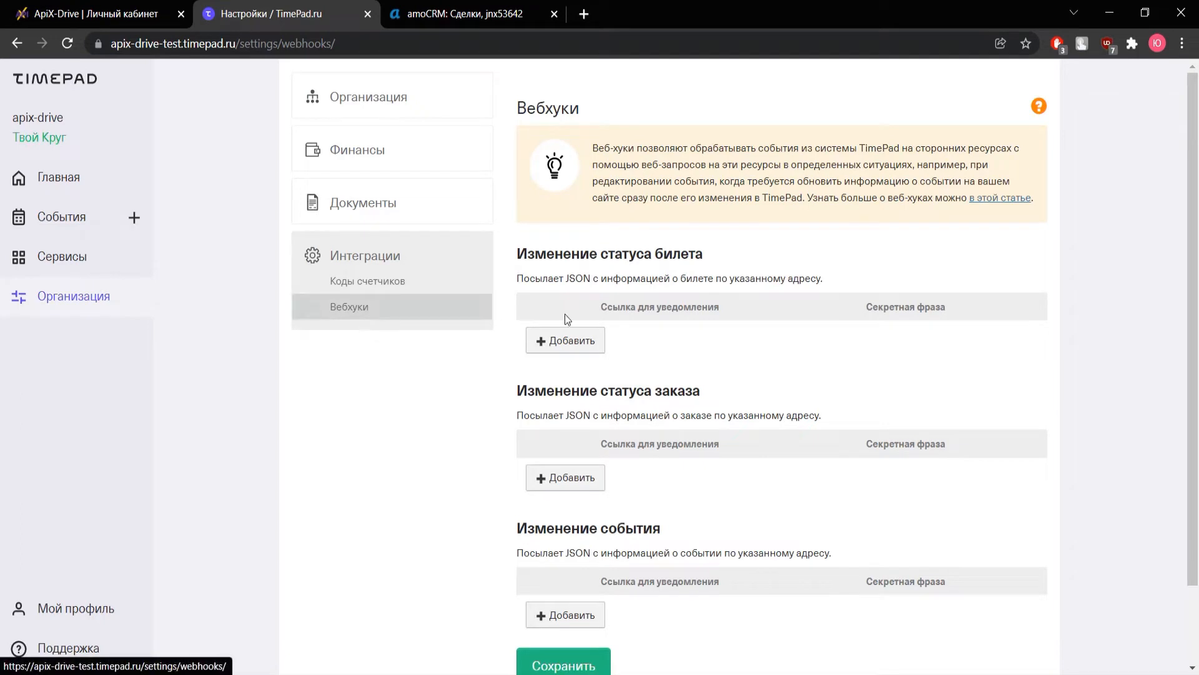
left_click(566, 340)
right_click(575, 341)
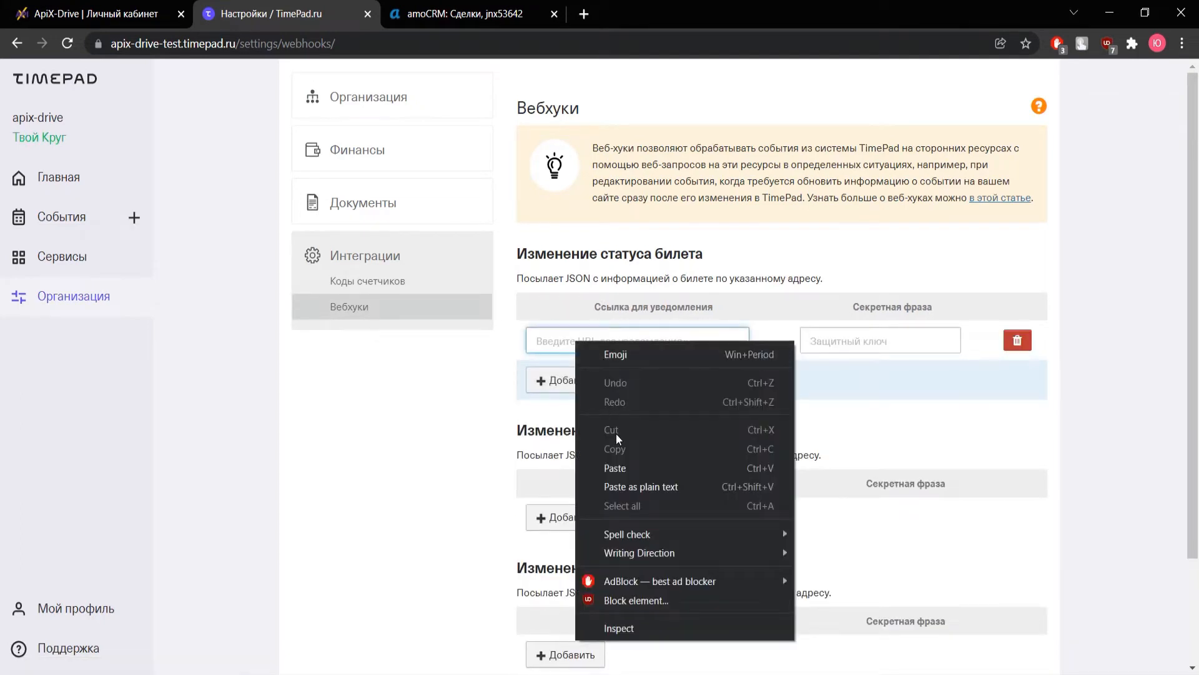
left_click(616, 469)
scroll(595, 392, "down", 2)
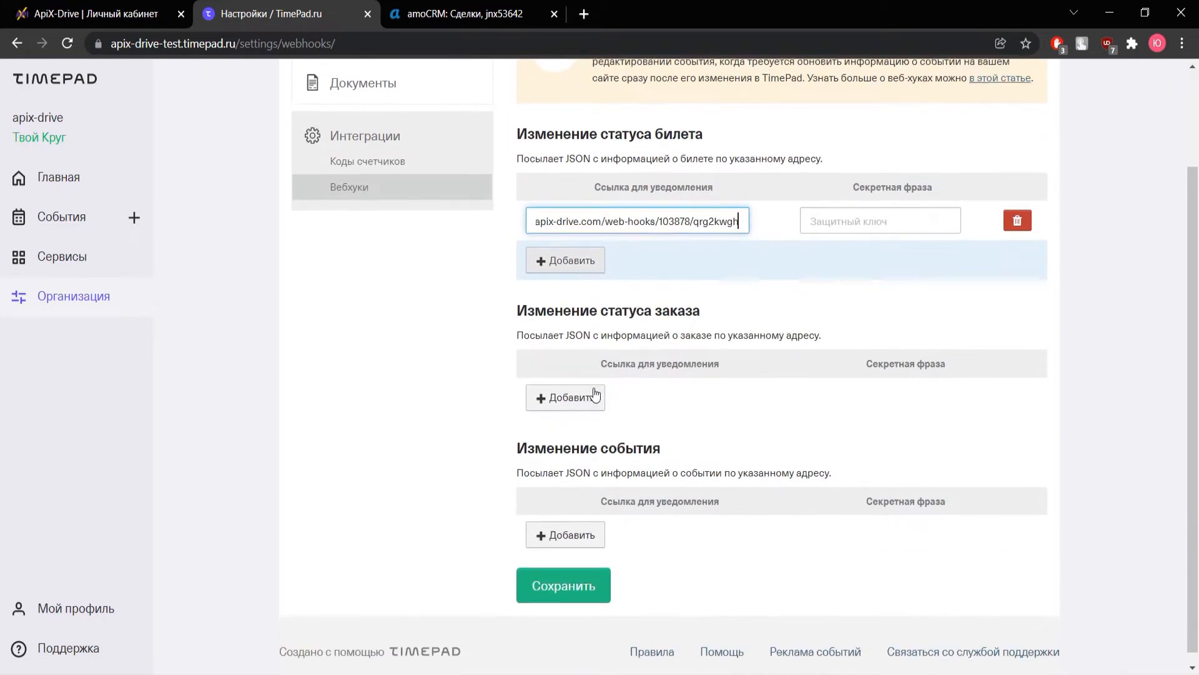
left_click(577, 572)
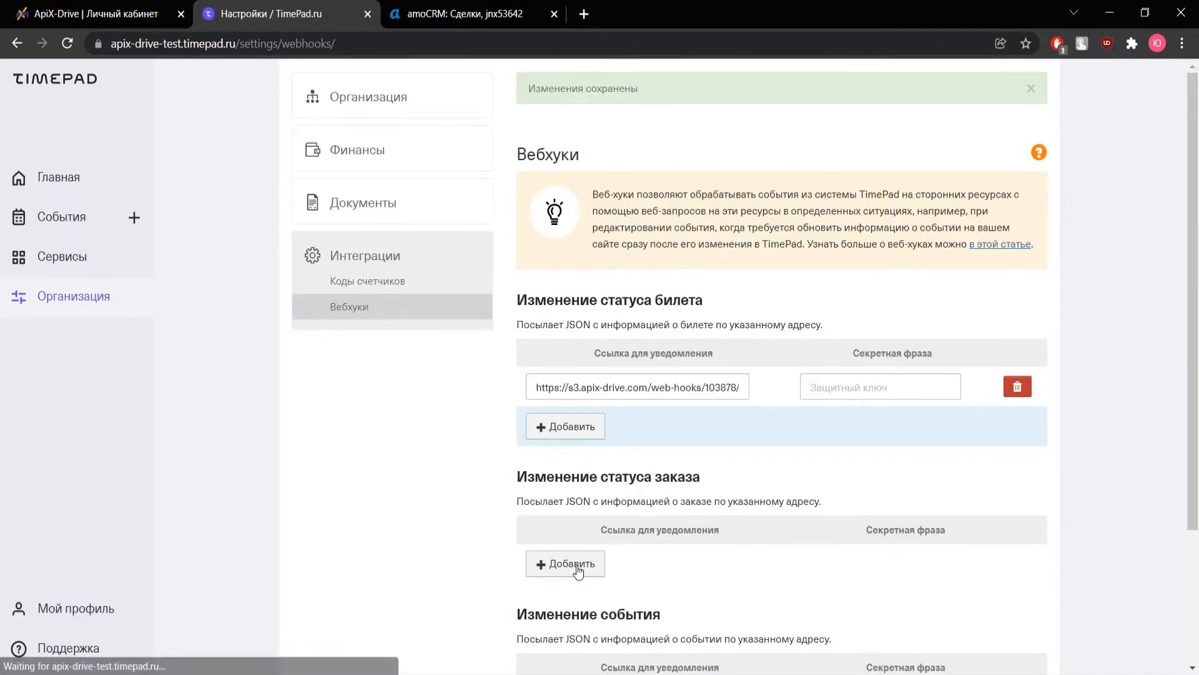
left_click(63, 84)
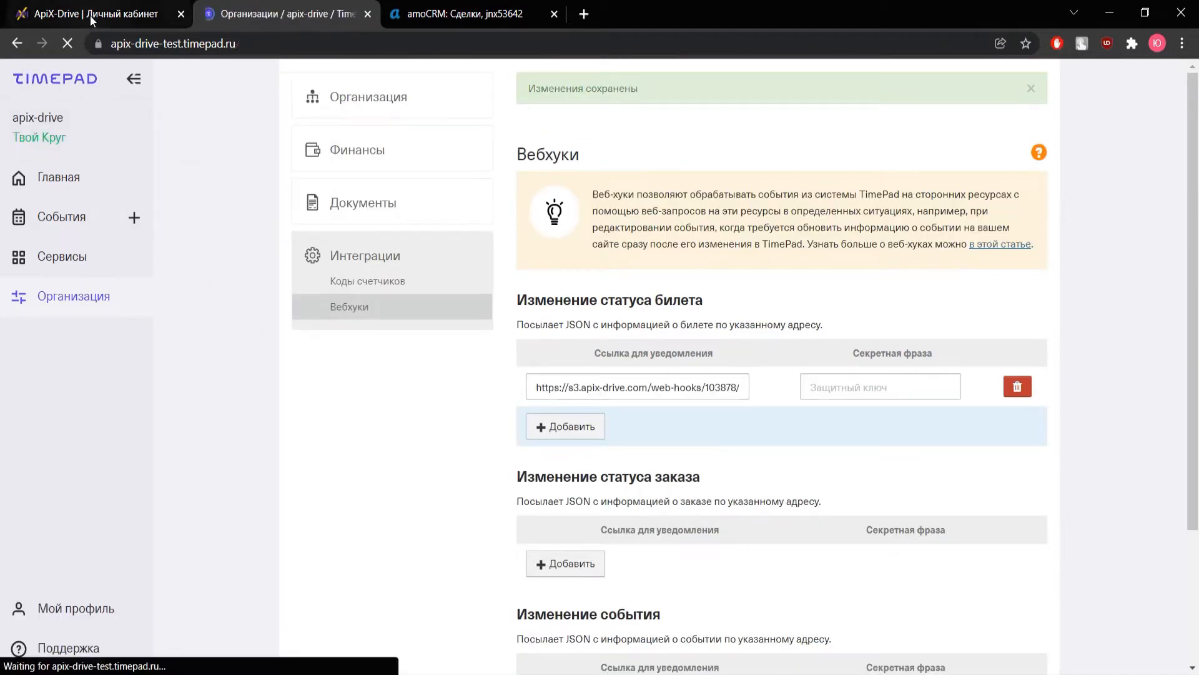
left_click(90, 15)
Pass the filter step with no conditions to reach the source Тест step, then return to Timepad
left_click(434, 468)
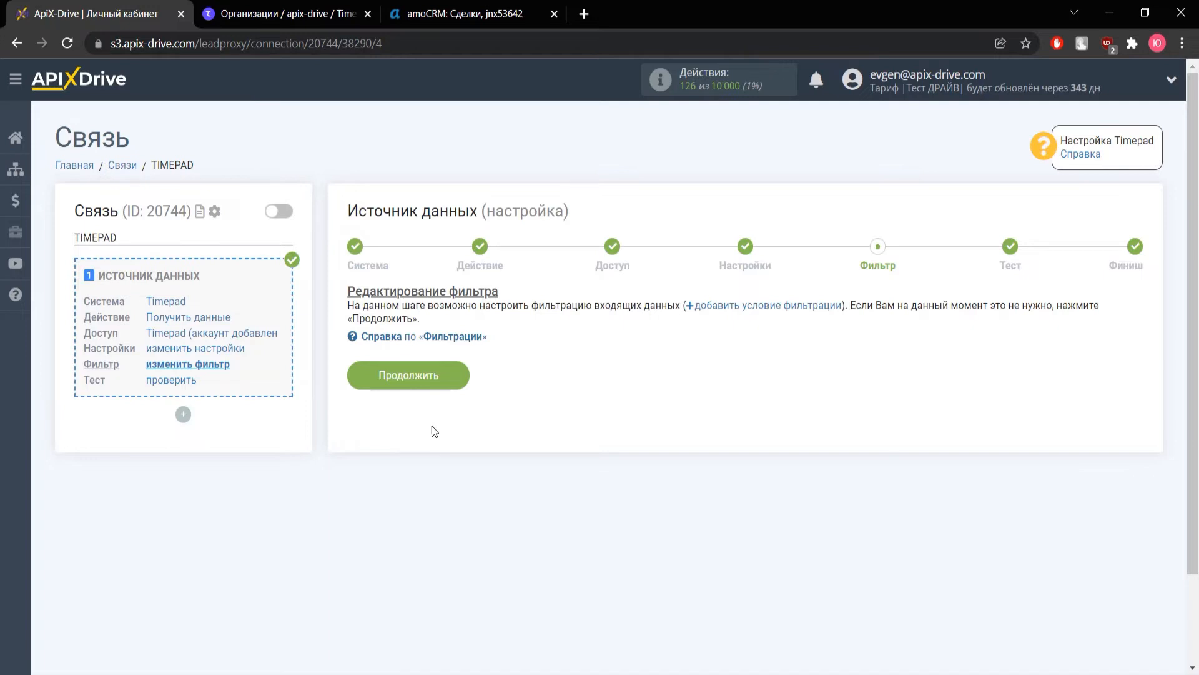
left_click(419, 386)
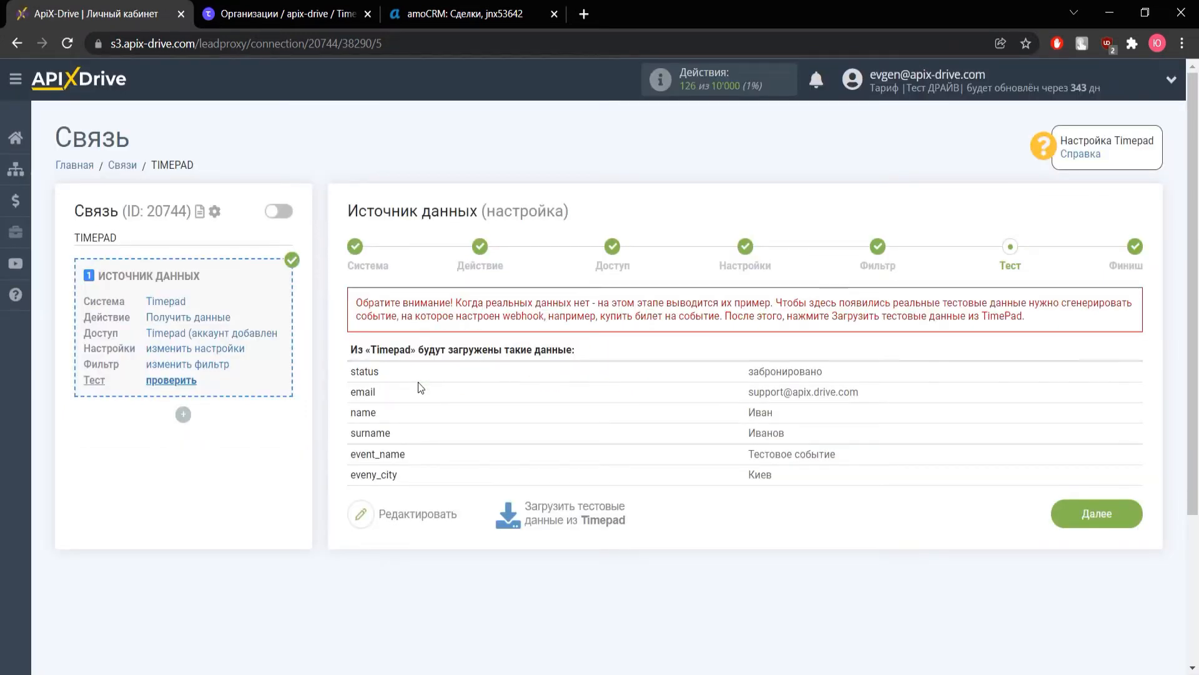
left_click(291, 15)
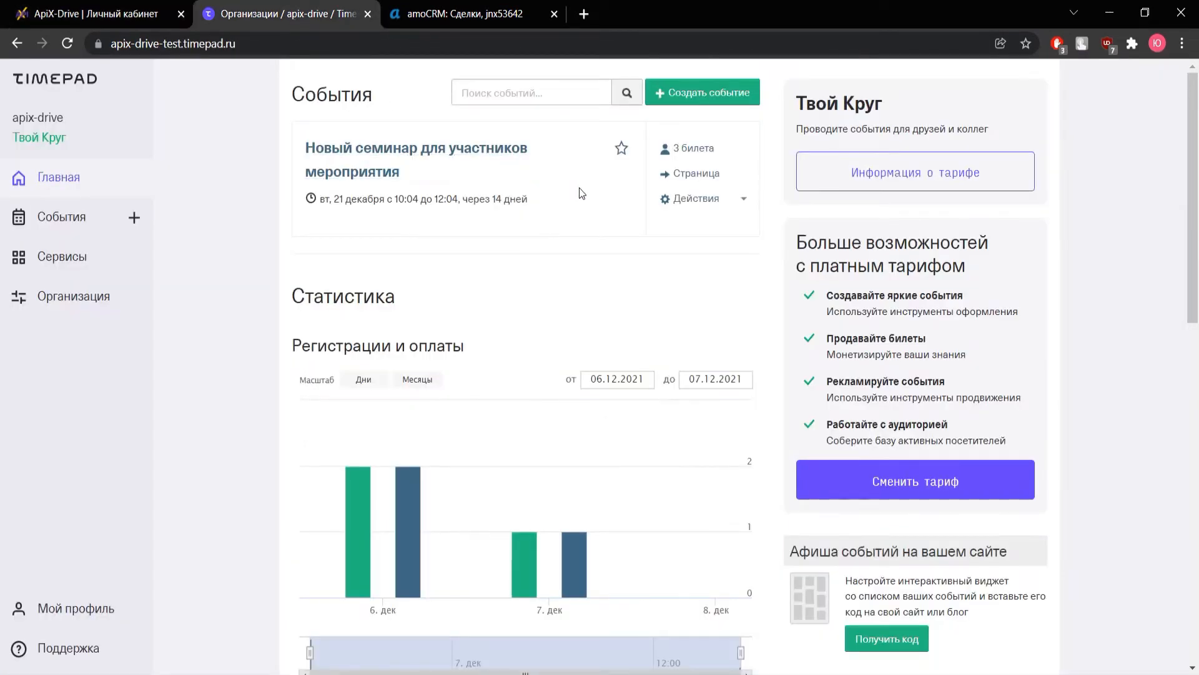
Open the seminar's public event page at its registration form
left_click(405, 154)
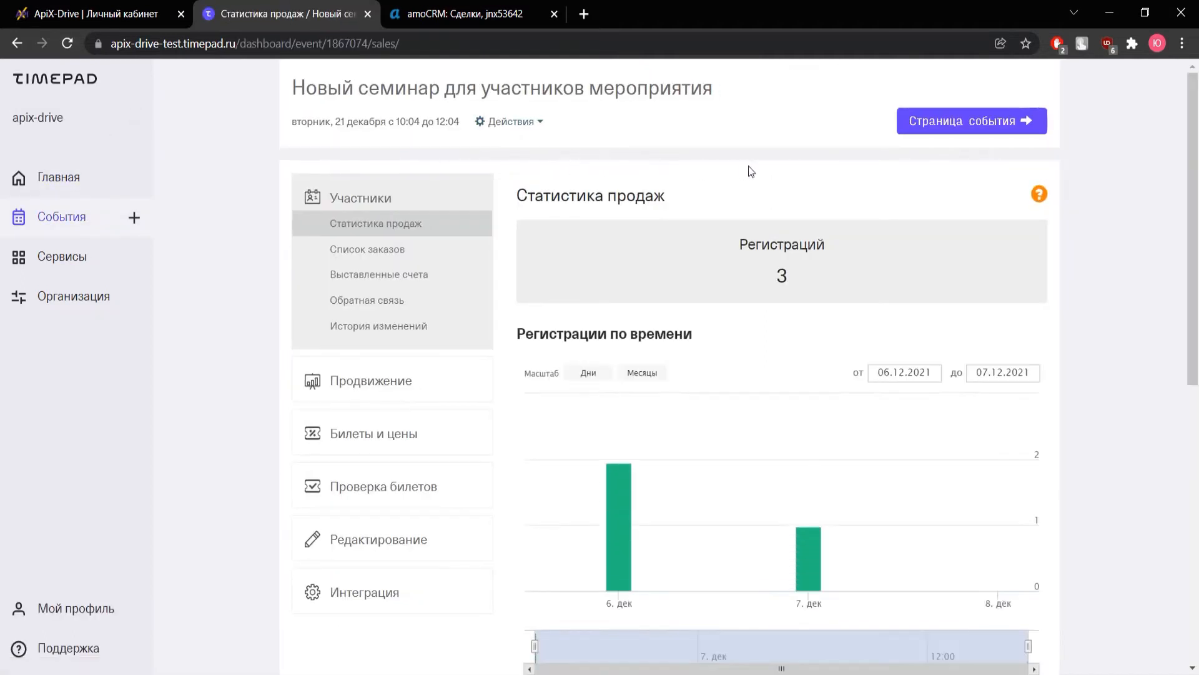
left_click(962, 122)
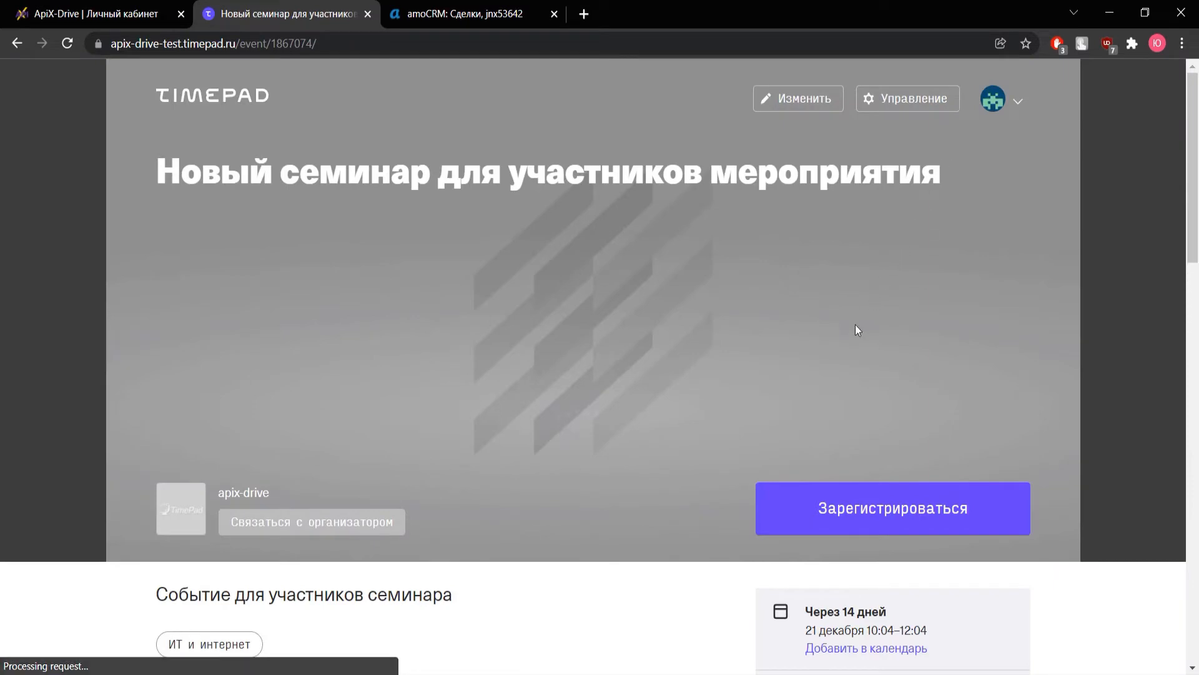
left_click(835, 523)
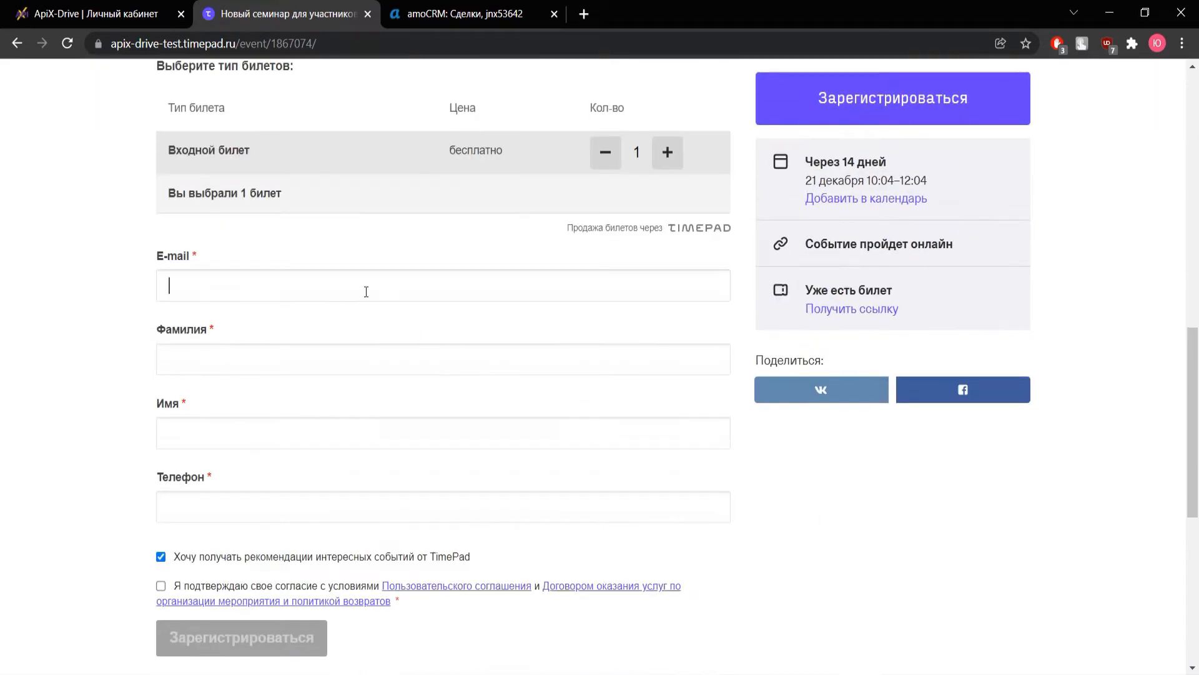
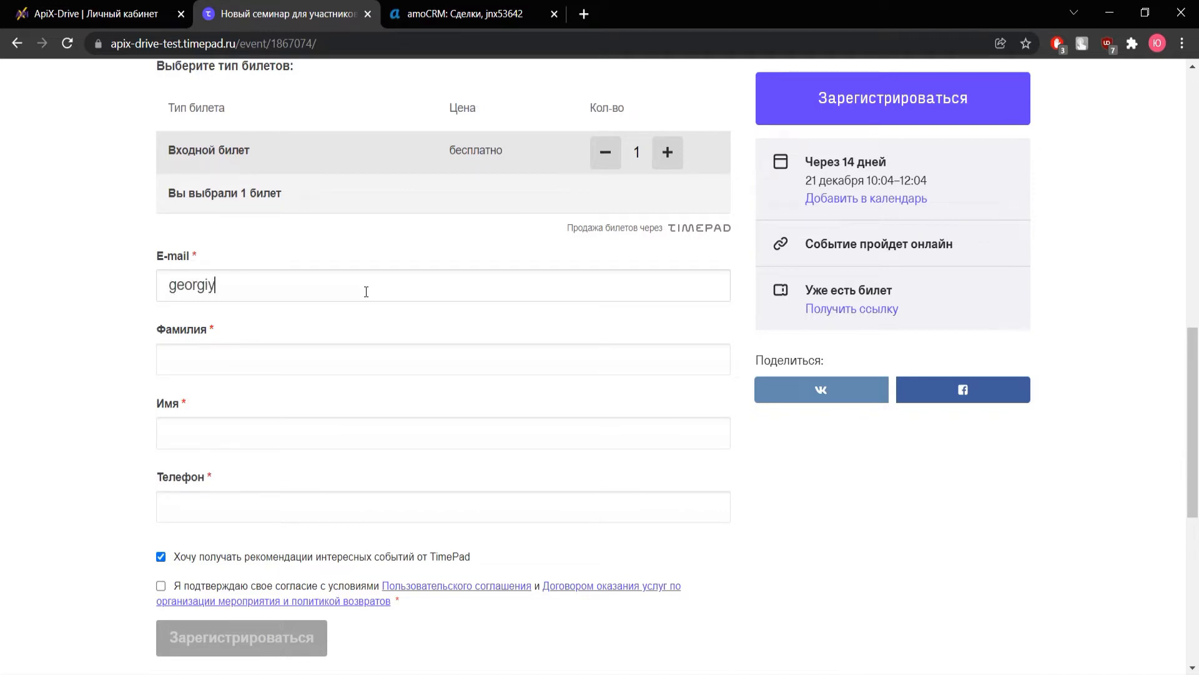
Enter the attendee's e-mail, surname, first name and phone number
key("Tab")
key("Tab")
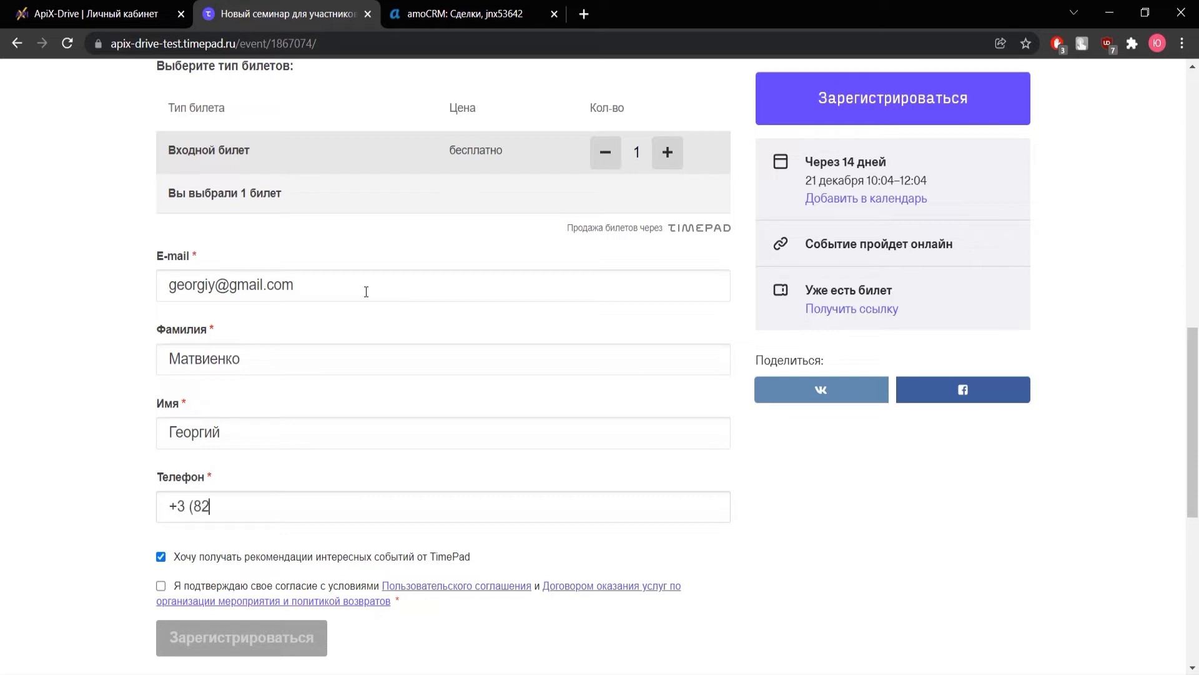
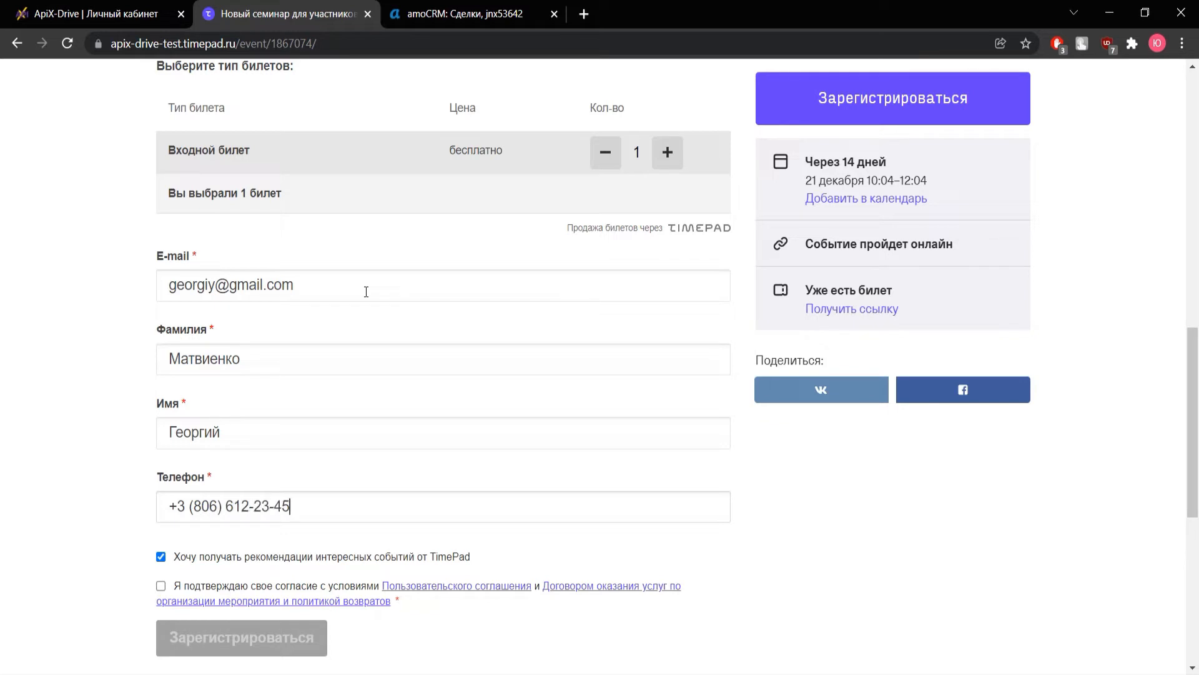
Decline recommendation e-mails, accept the terms and submit the registration
scroll(366, 291, "down", 3)
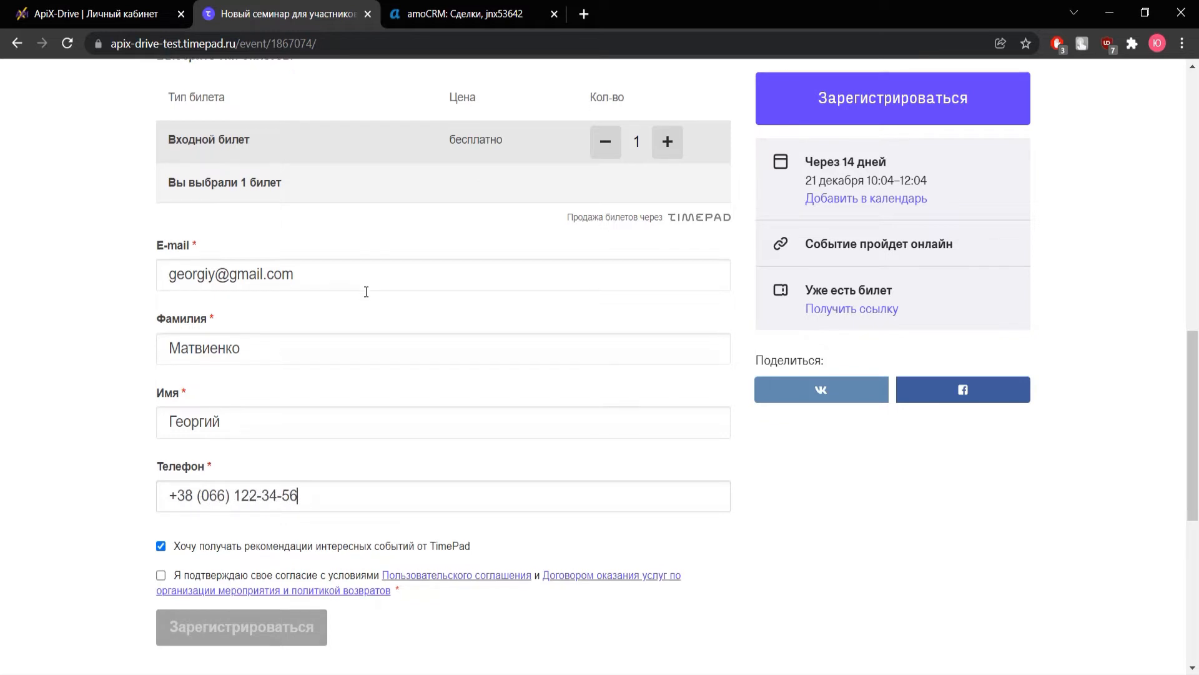
left_click(233, 392)
left_click(162, 420)
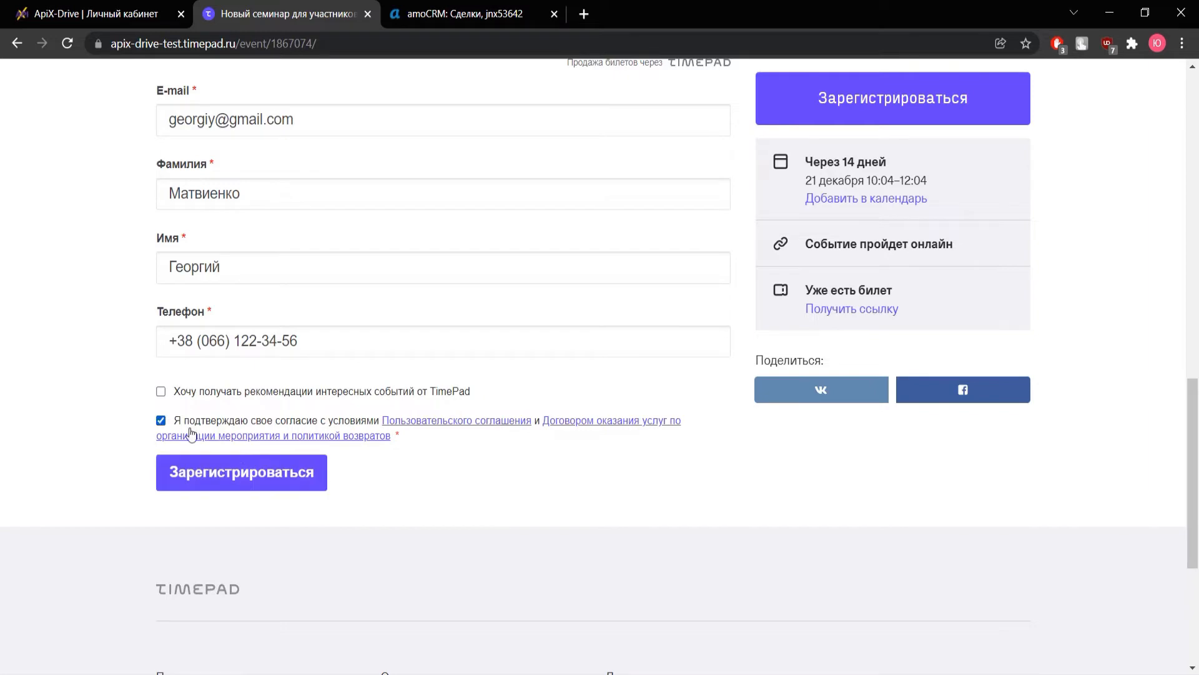
left_click(229, 470)
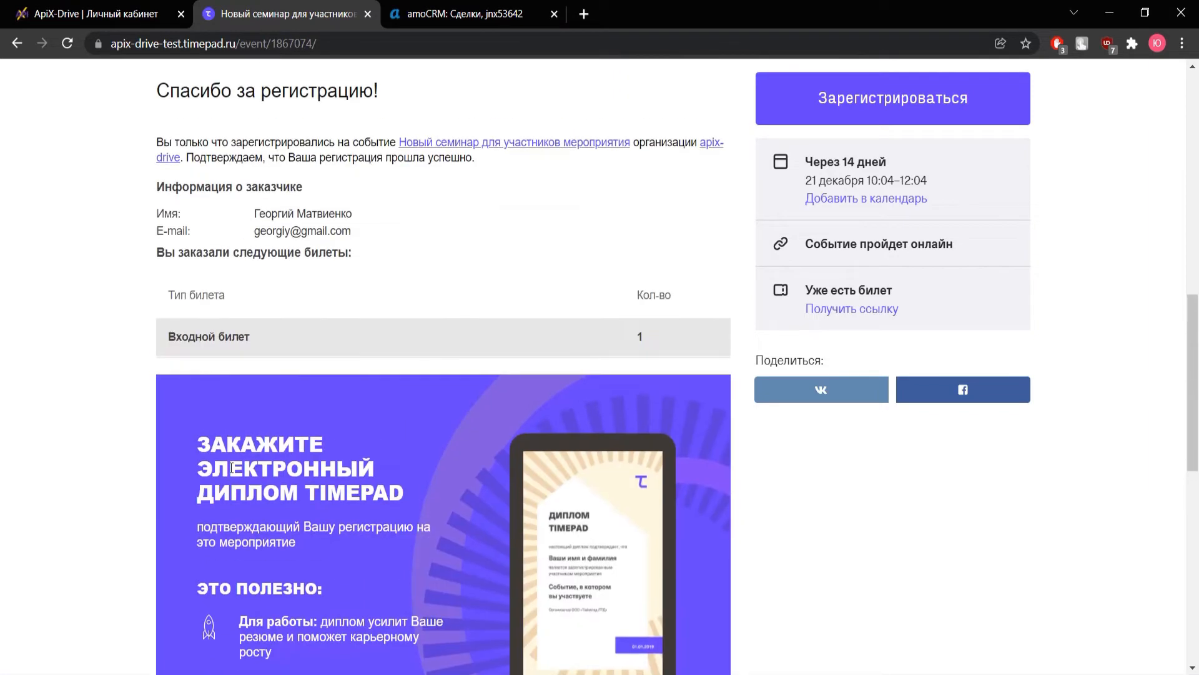
left_click(104, 17)
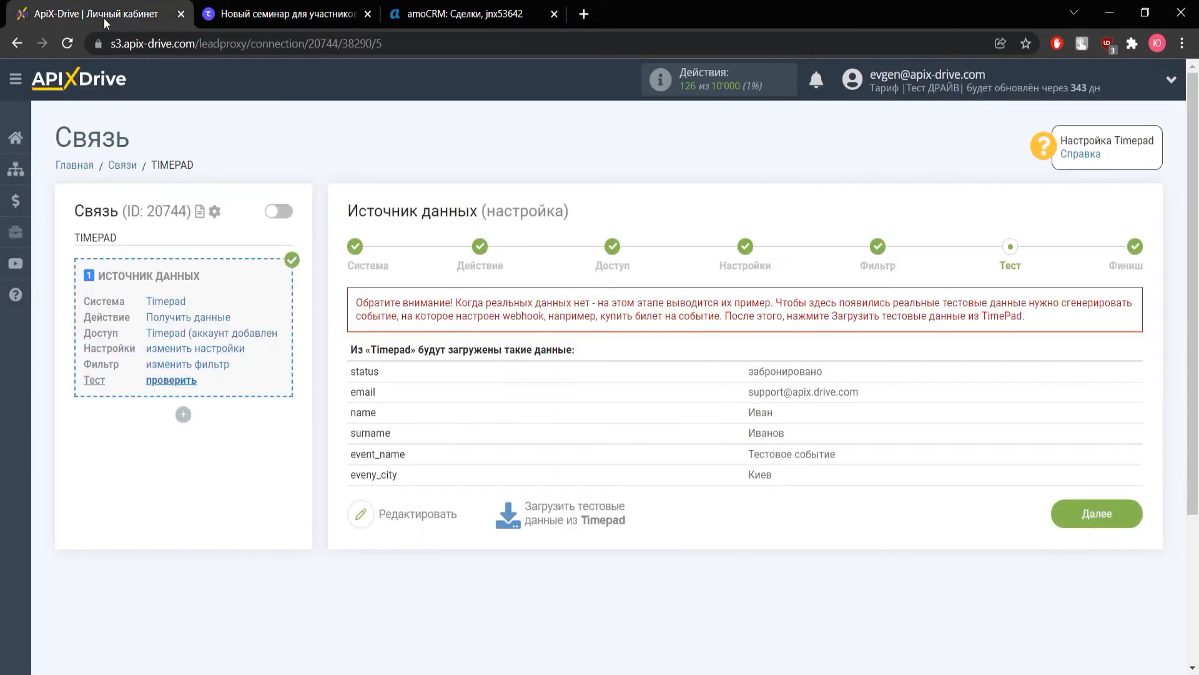
Load the registration as Timepad test data, finish the source setup and start data reception setup
left_click(564, 519)
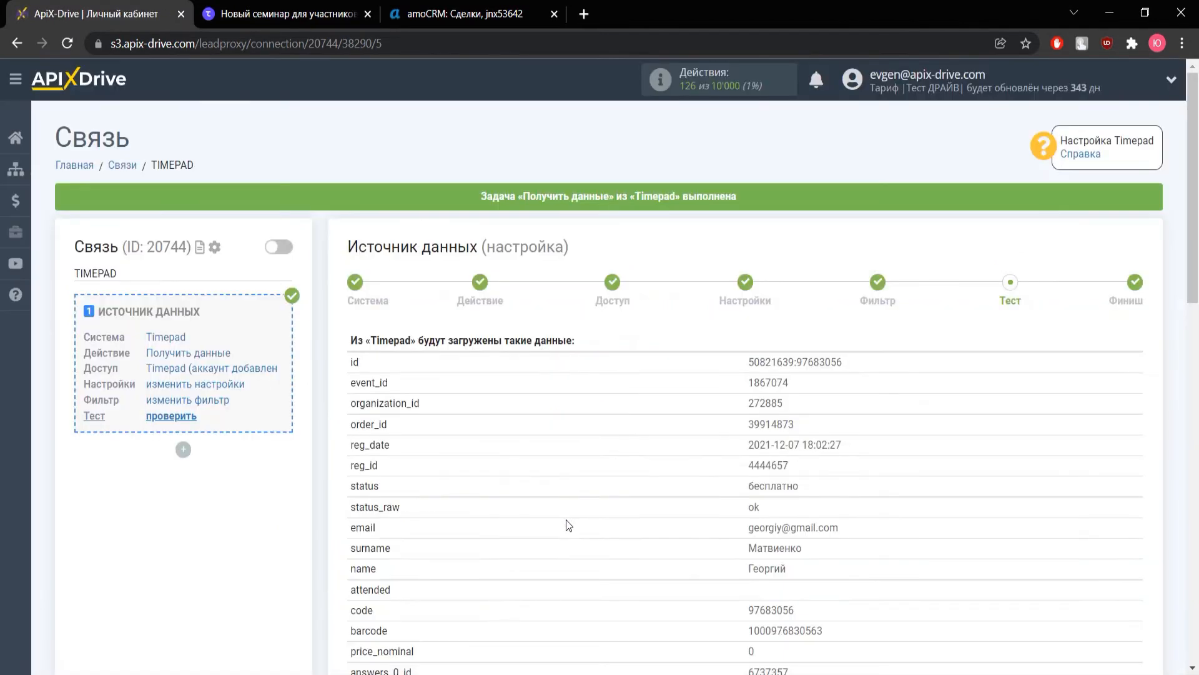
scroll(569, 525, "down", 3)
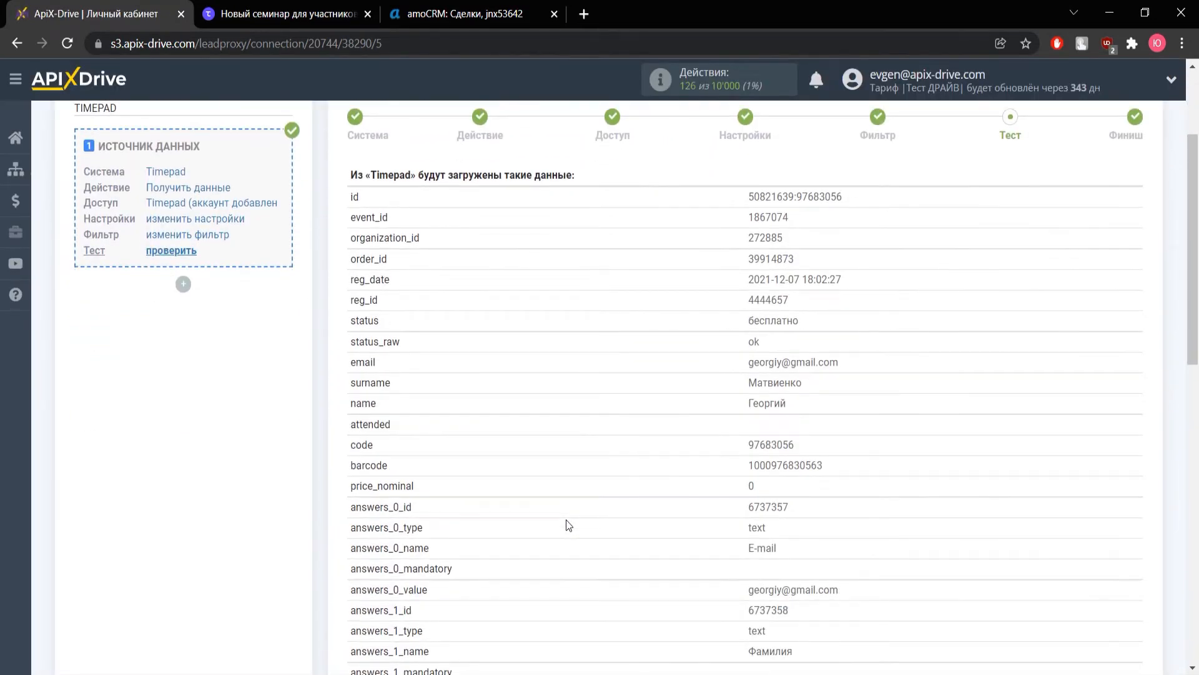
scroll(568, 525, "down", 10)
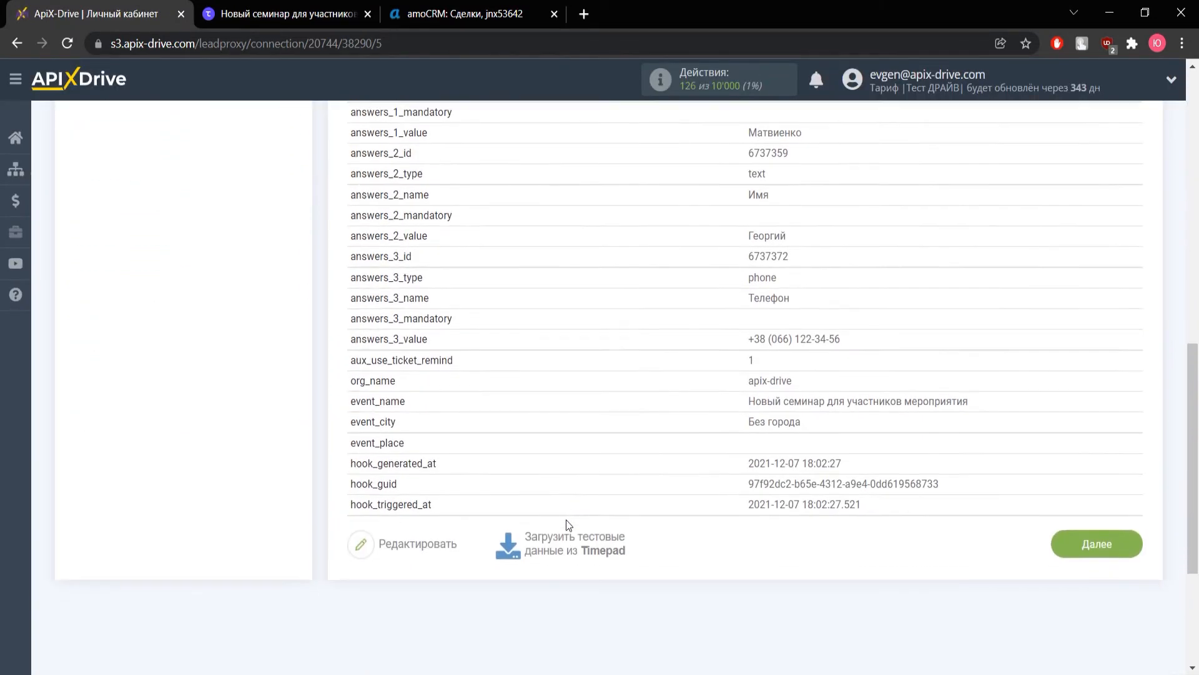
left_click(1085, 526)
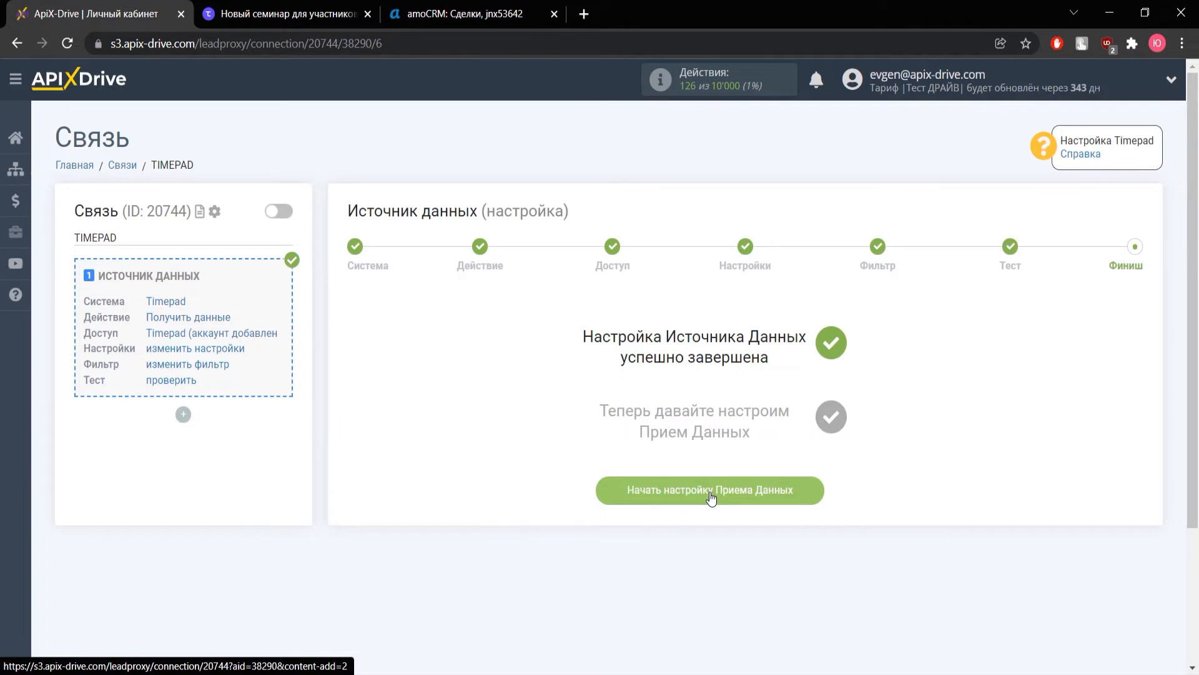
left_click(711, 498)
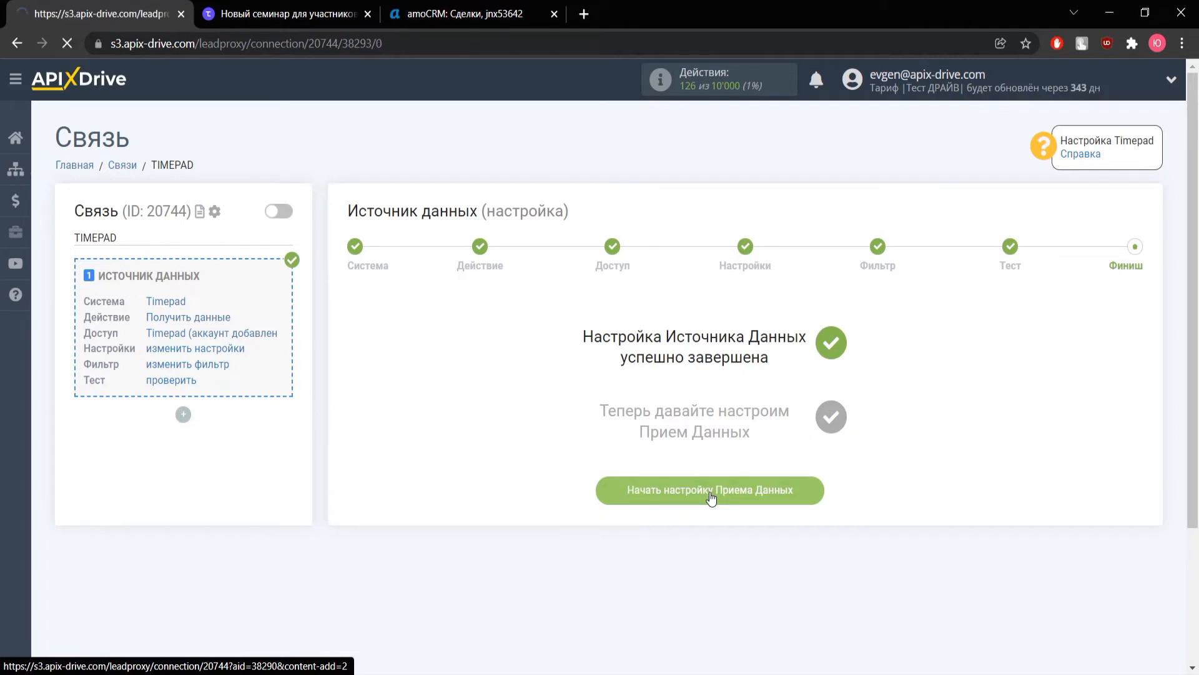
Choose AmoCRM as the receiving system
left_click(489, 338)
scroll(442, 460, "down", 1)
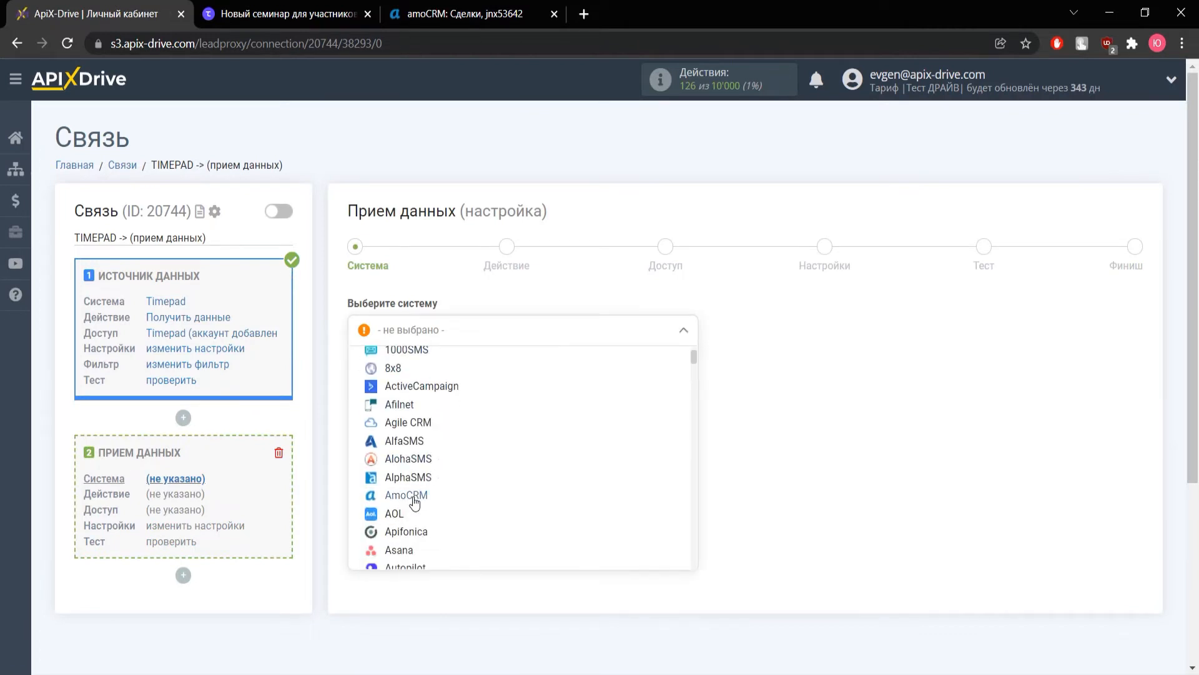
left_click(414, 500)
left_click(408, 378)
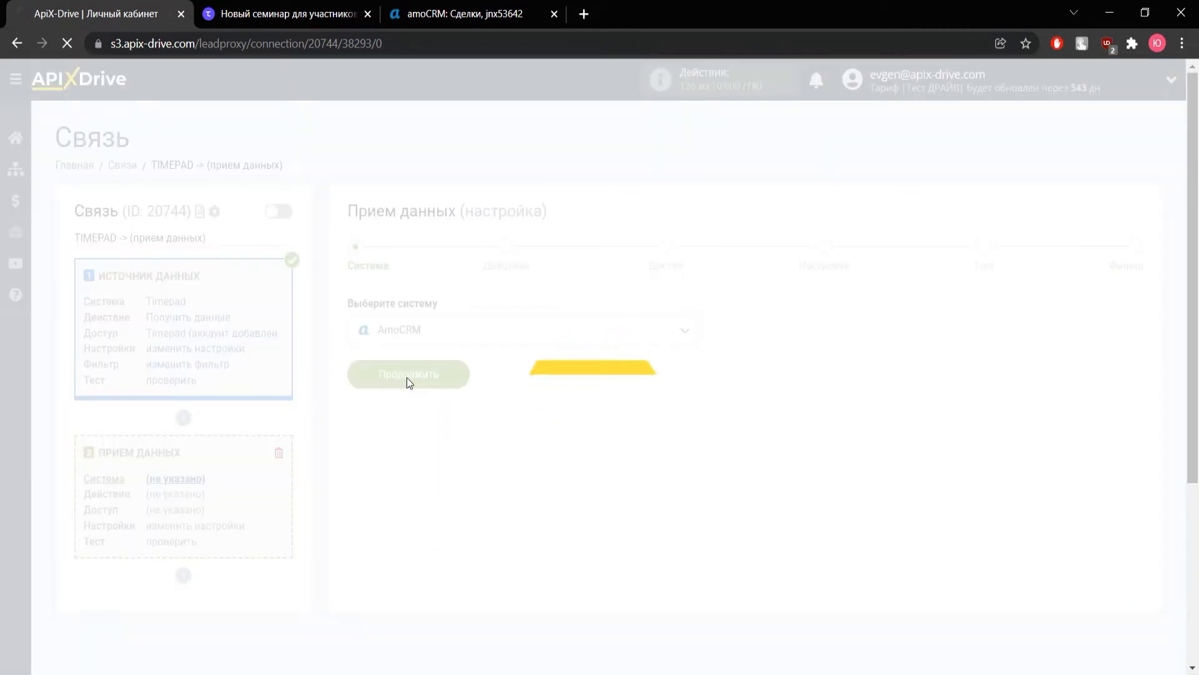
Set the AmoCRM action to Отправка сделок and continue to account access
left_click(394, 335)
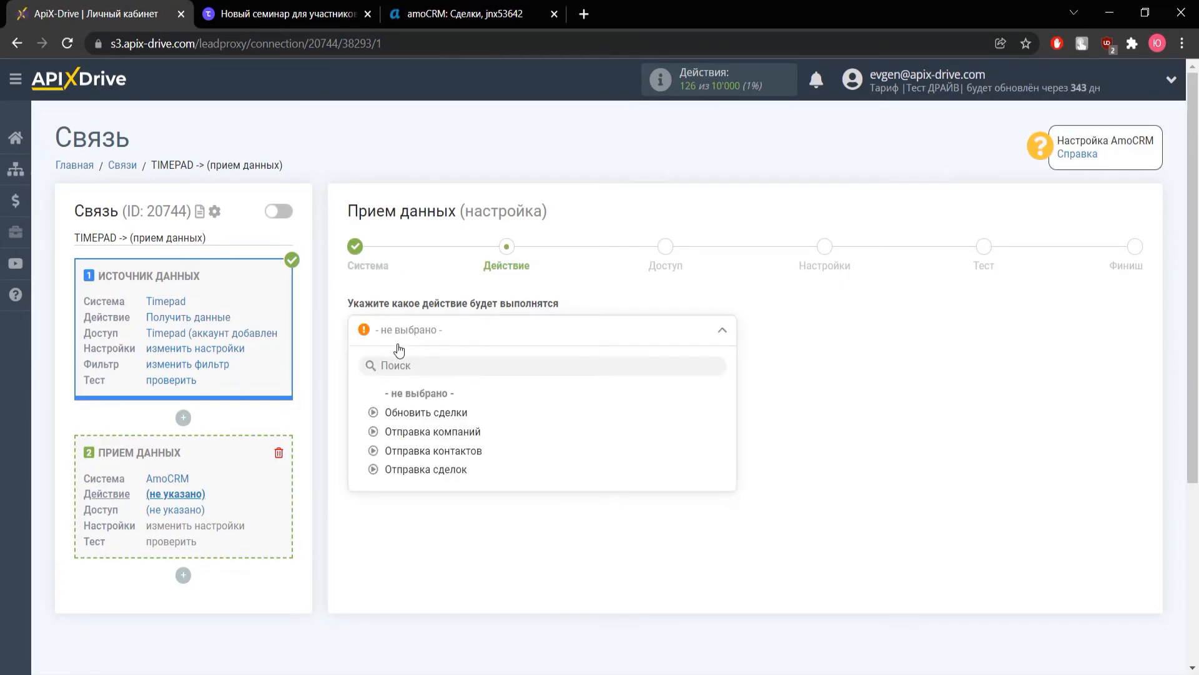
left_click(427, 474)
left_click(413, 403)
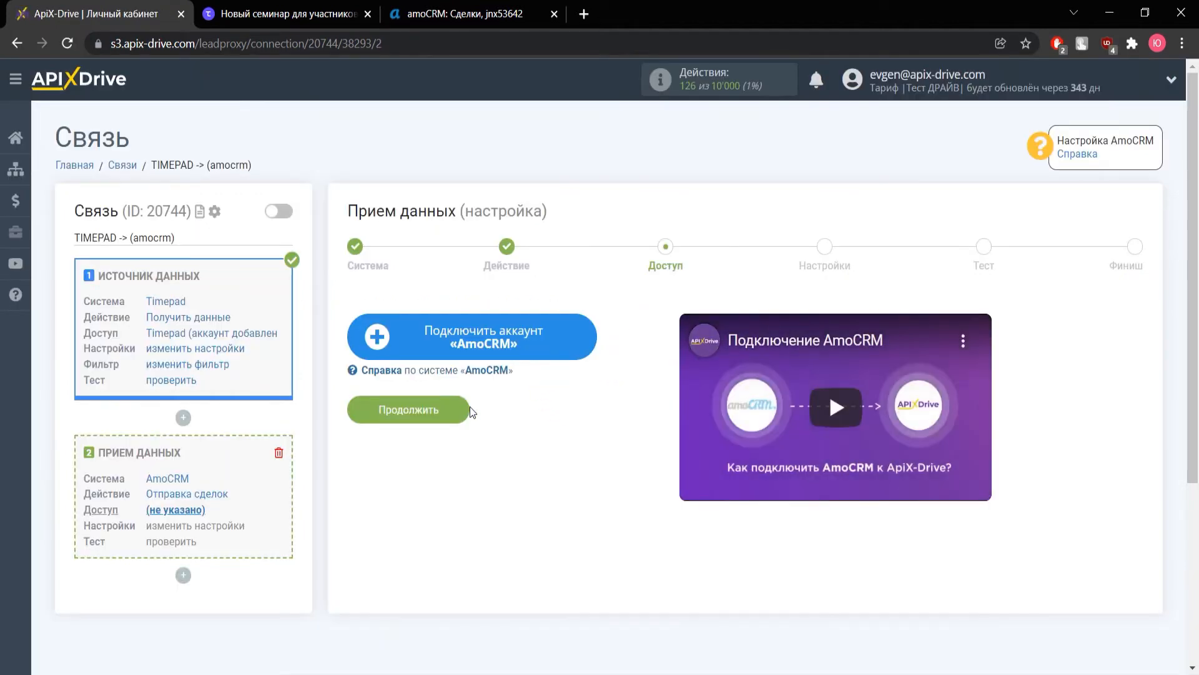
Sign in to amoCRM with the account login and password
left_click(470, 344)
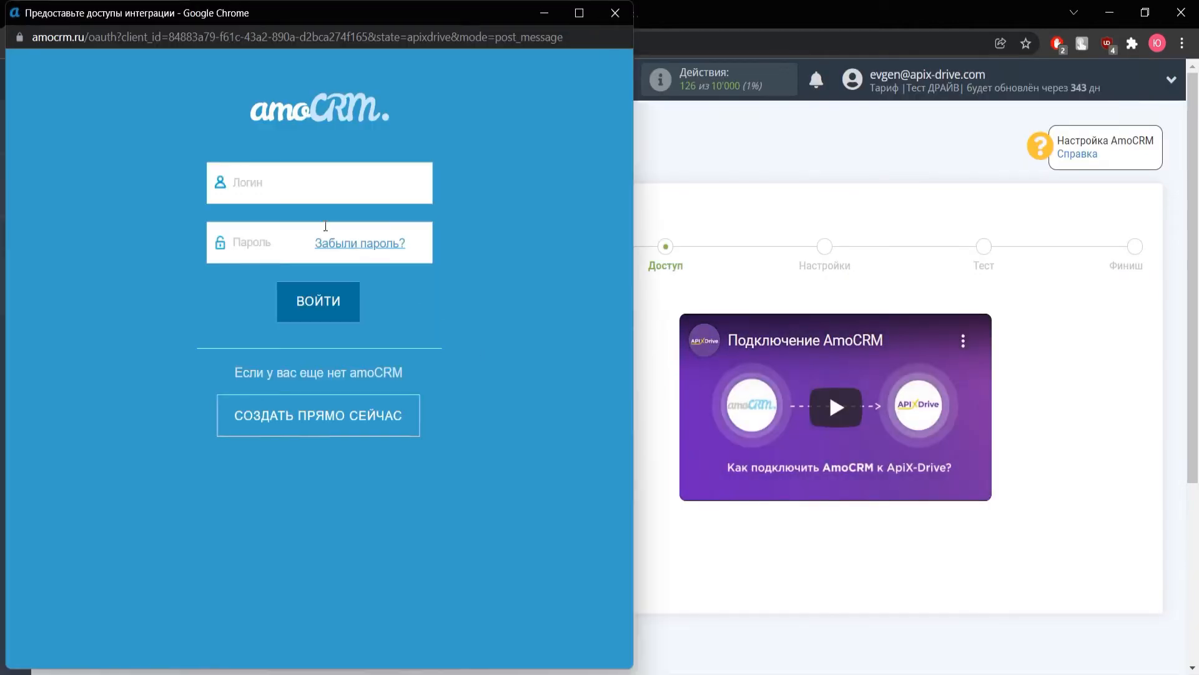
left_click(293, 183)
key("ctrl+v")
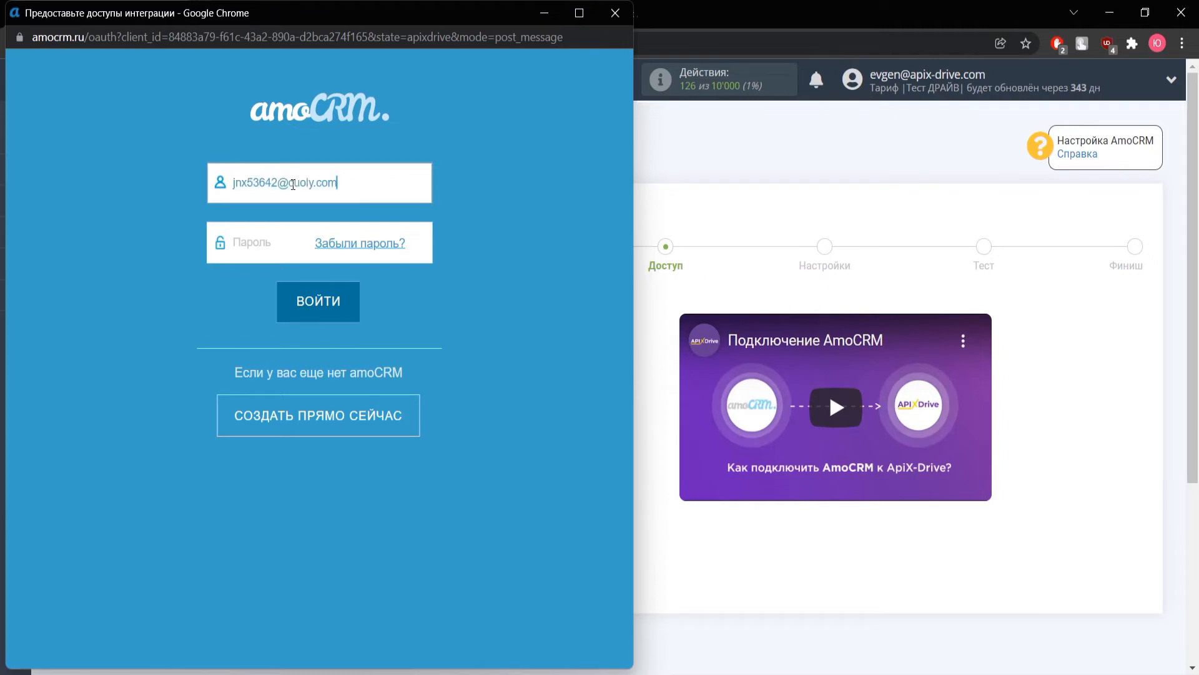
left_click(262, 235)
type("•••••••••")
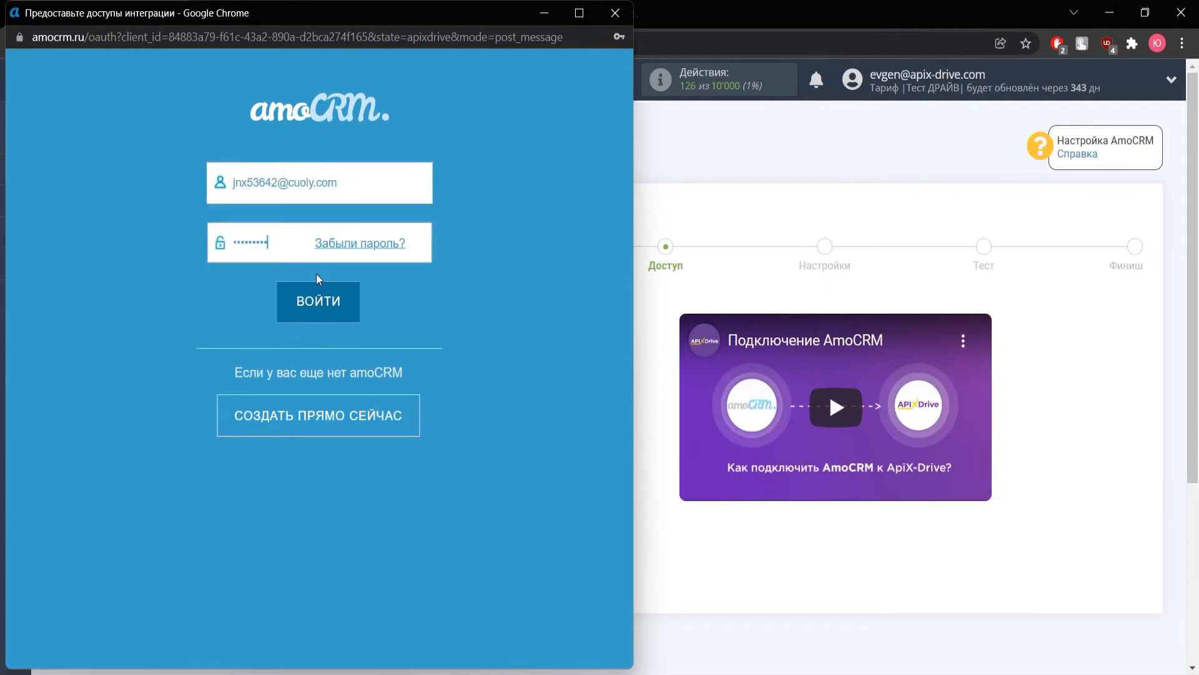
left_click(328, 301)
Pick the amoCRM account and grant ApiX-Drive access to it
left_click(336, 381)
left_click(337, 414)
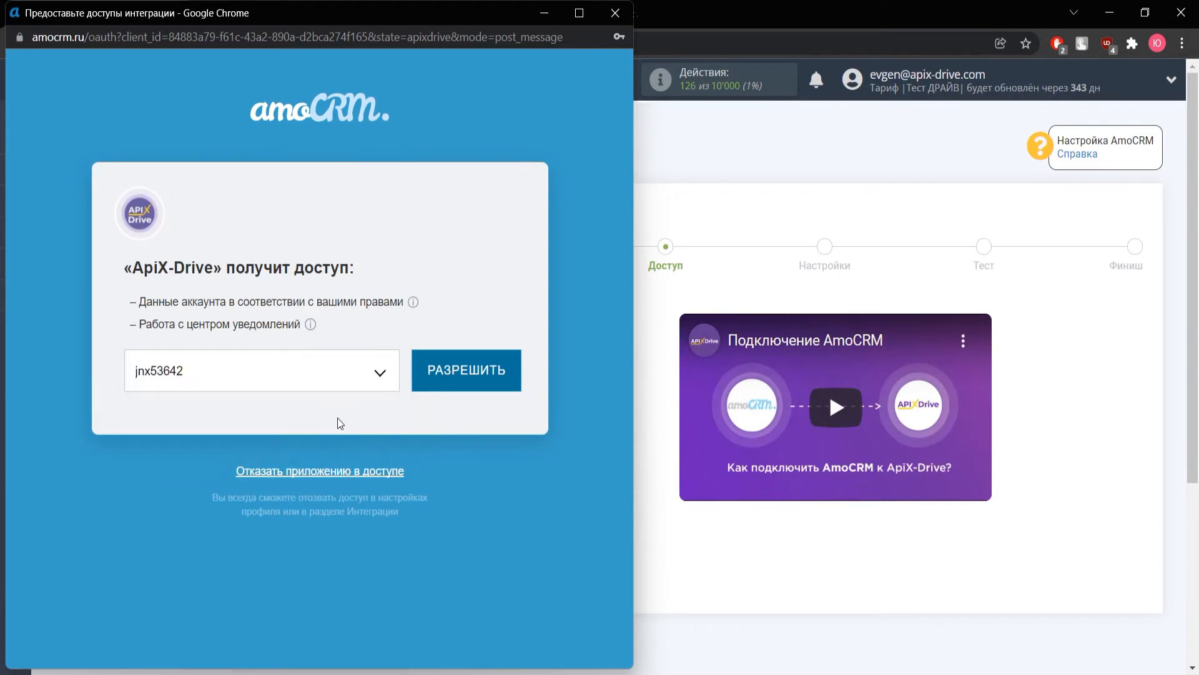
left_click(436, 388)
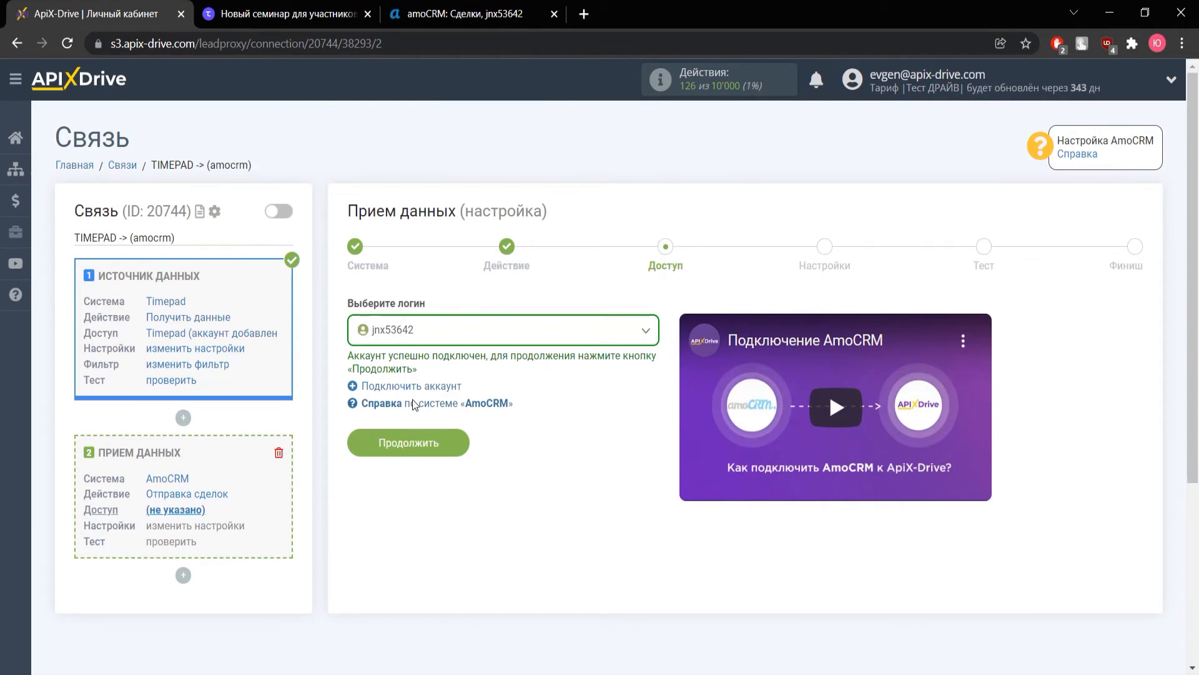
Set the deal's funnel stage to Первичный контакт
left_click(417, 434)
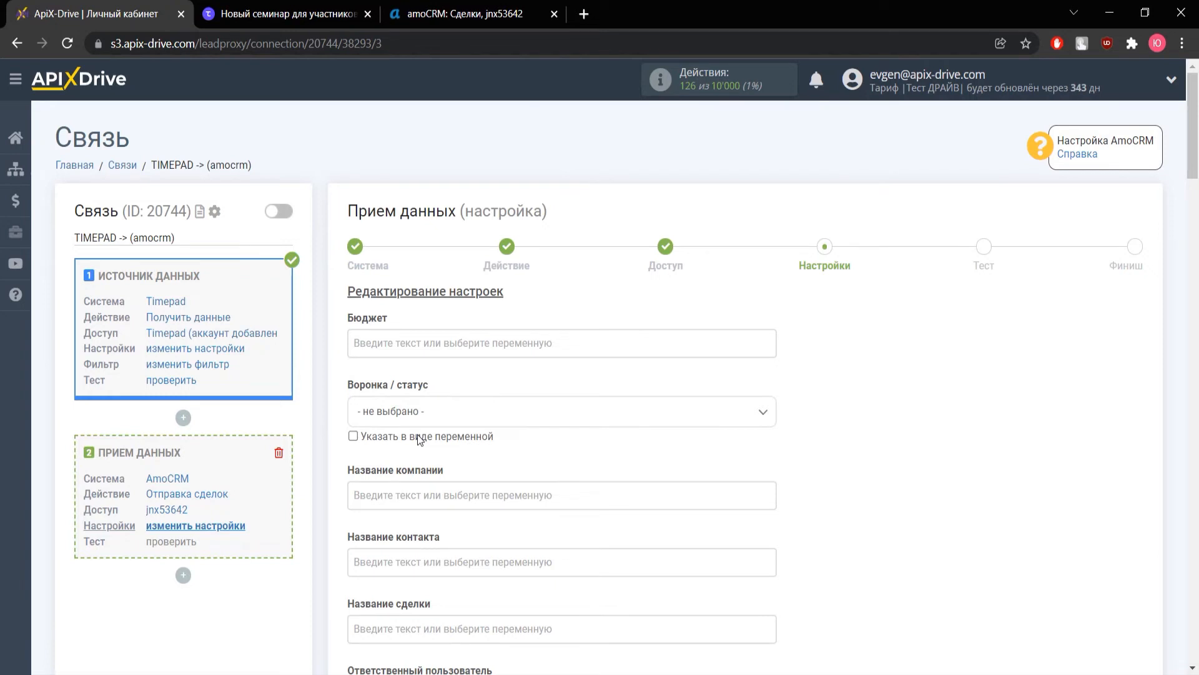
scroll(416, 368, "down", 2)
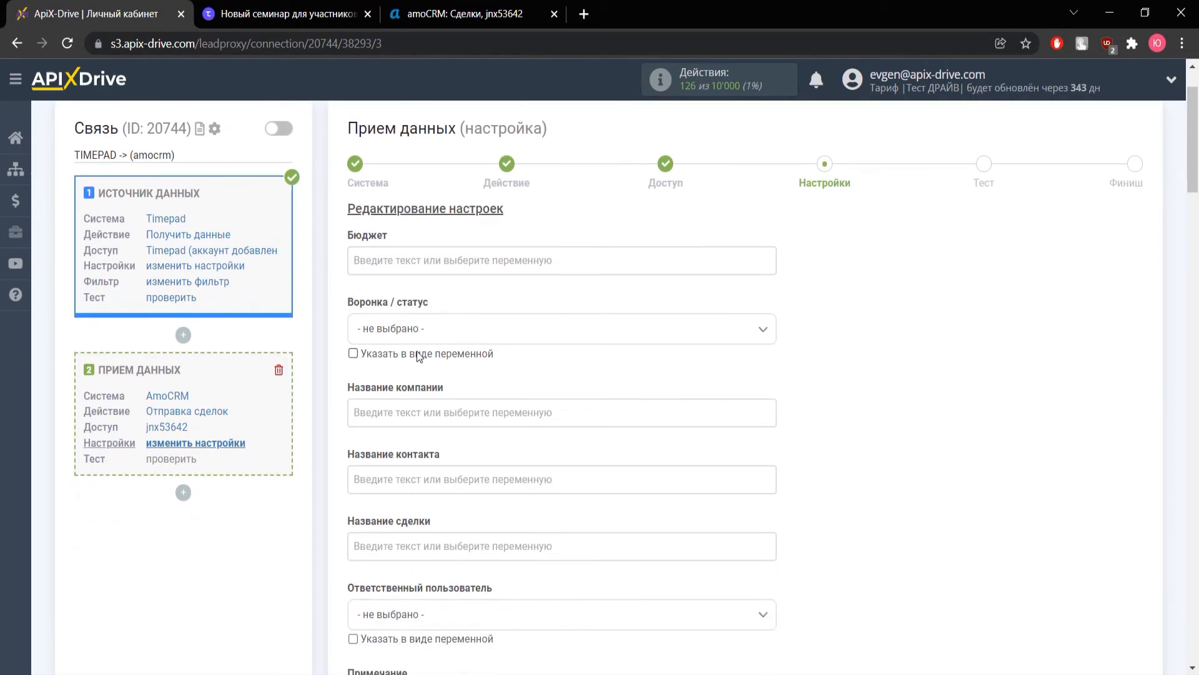
left_click(418, 329)
left_click(437, 431)
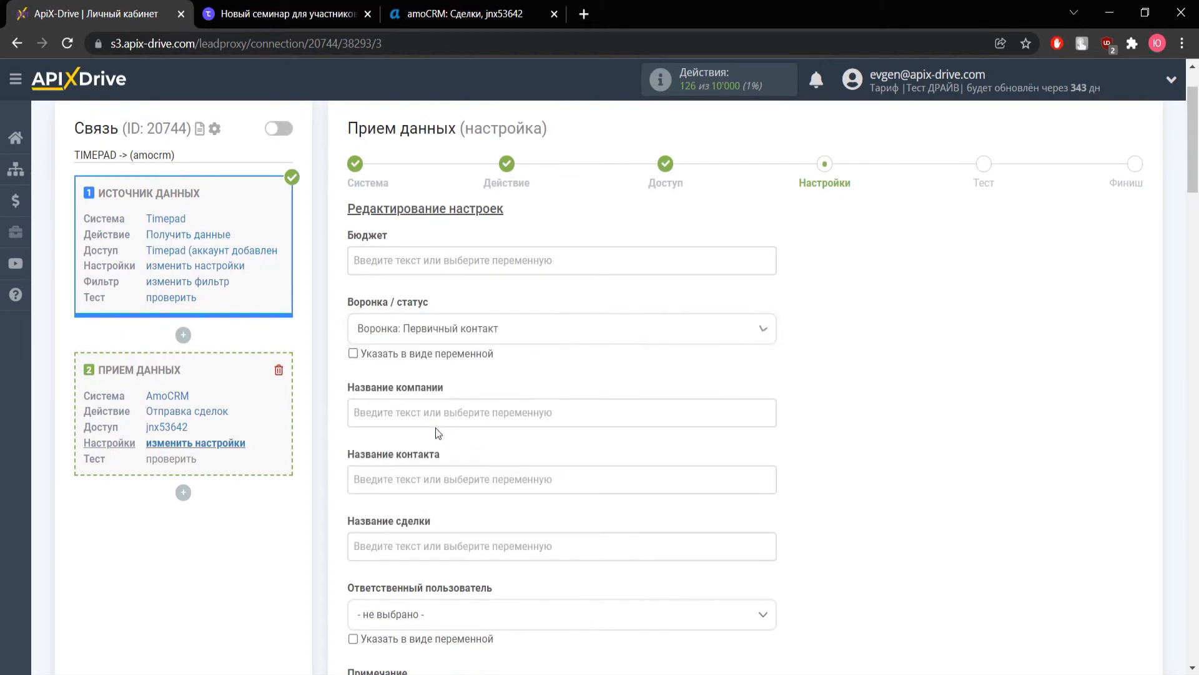
Build Название контакта from the Timepad surname and first name answers
scroll(438, 432, "down", 3)
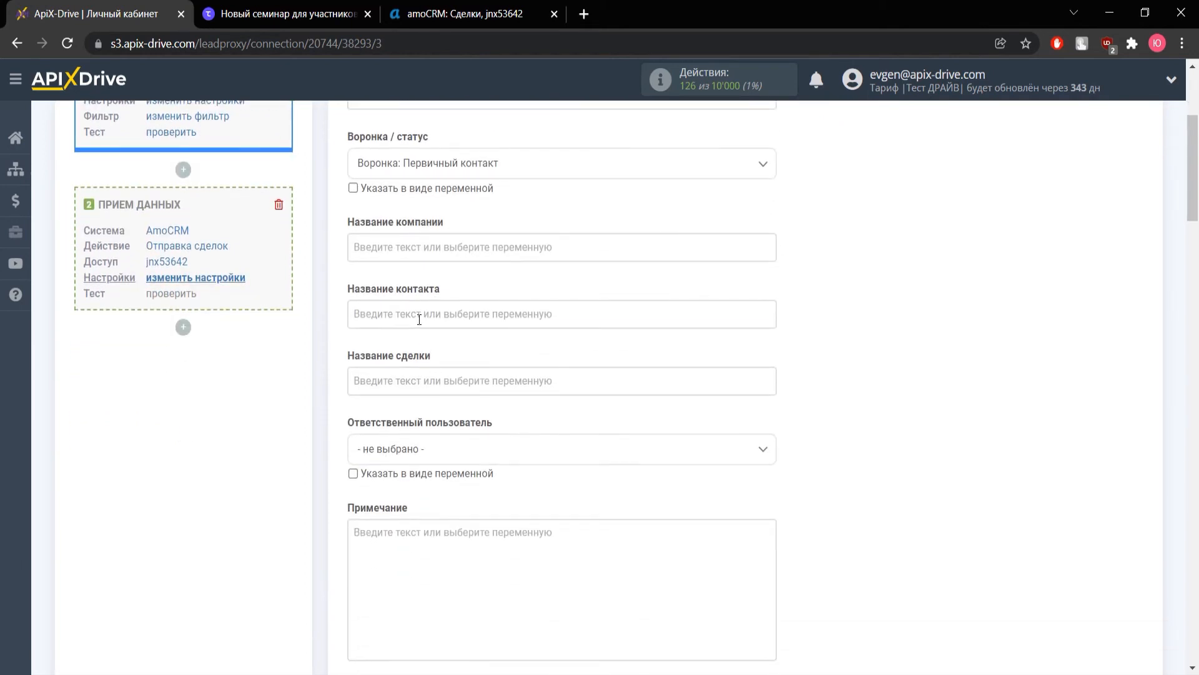
left_click(419, 319)
scroll(437, 350, "down", 3)
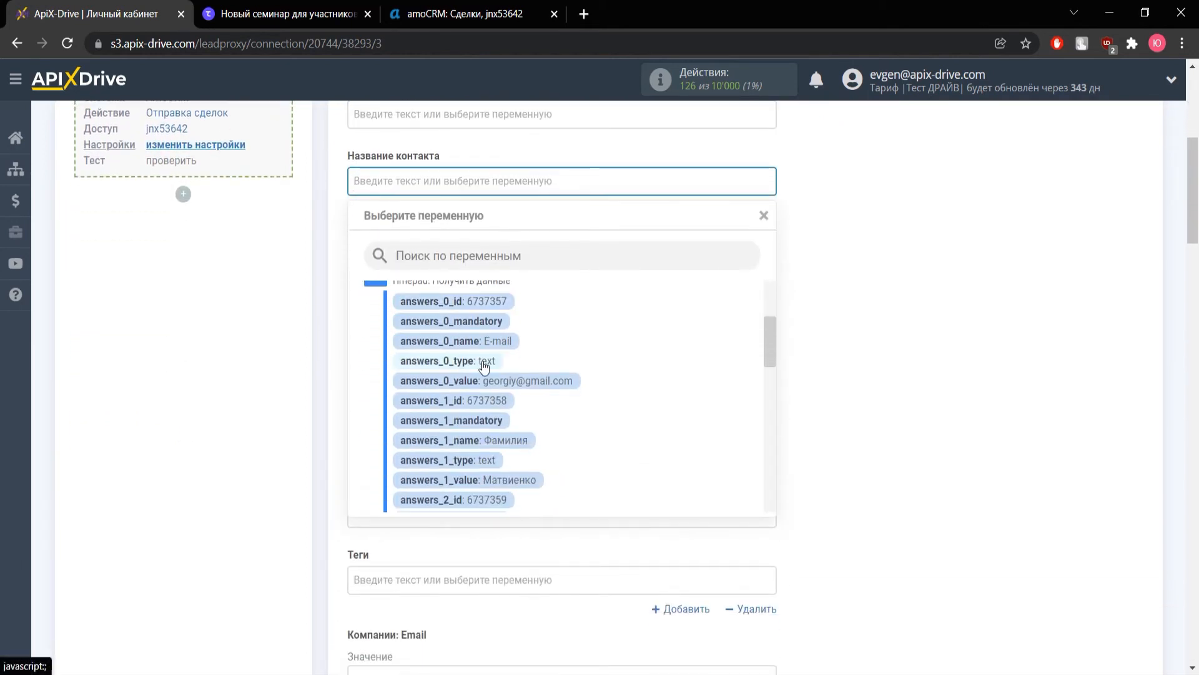
scroll(477, 365, "down", 2)
left_click(522, 398)
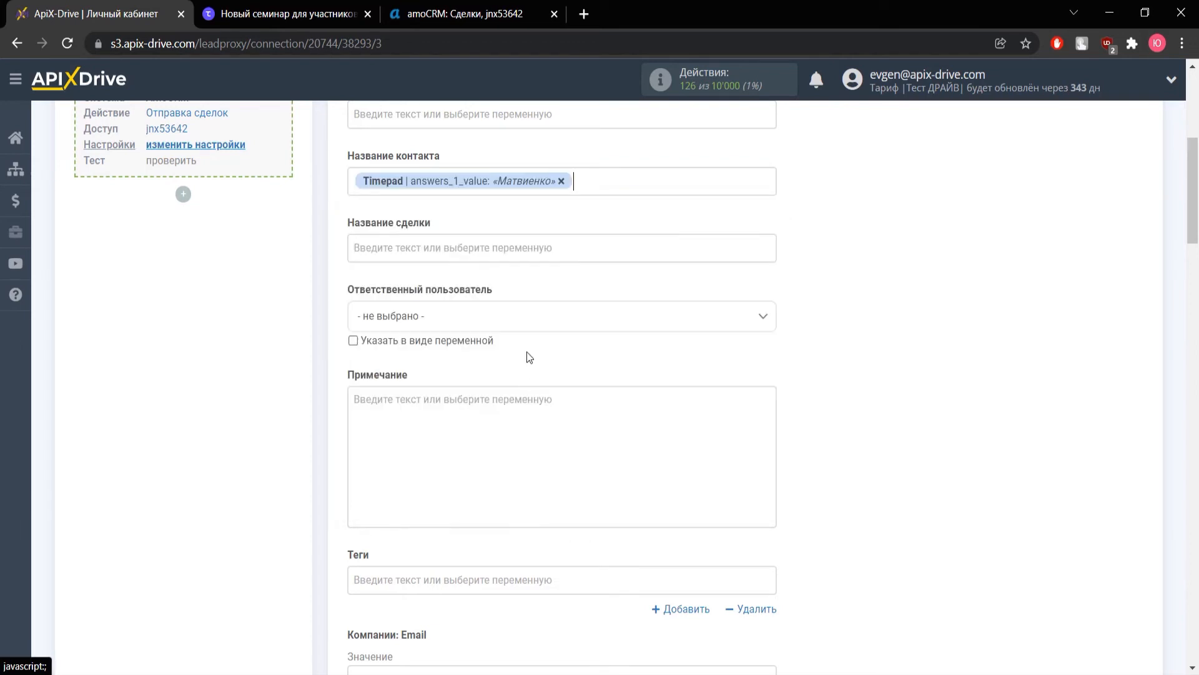
left_click(603, 182)
scroll(562, 369, "down", 2)
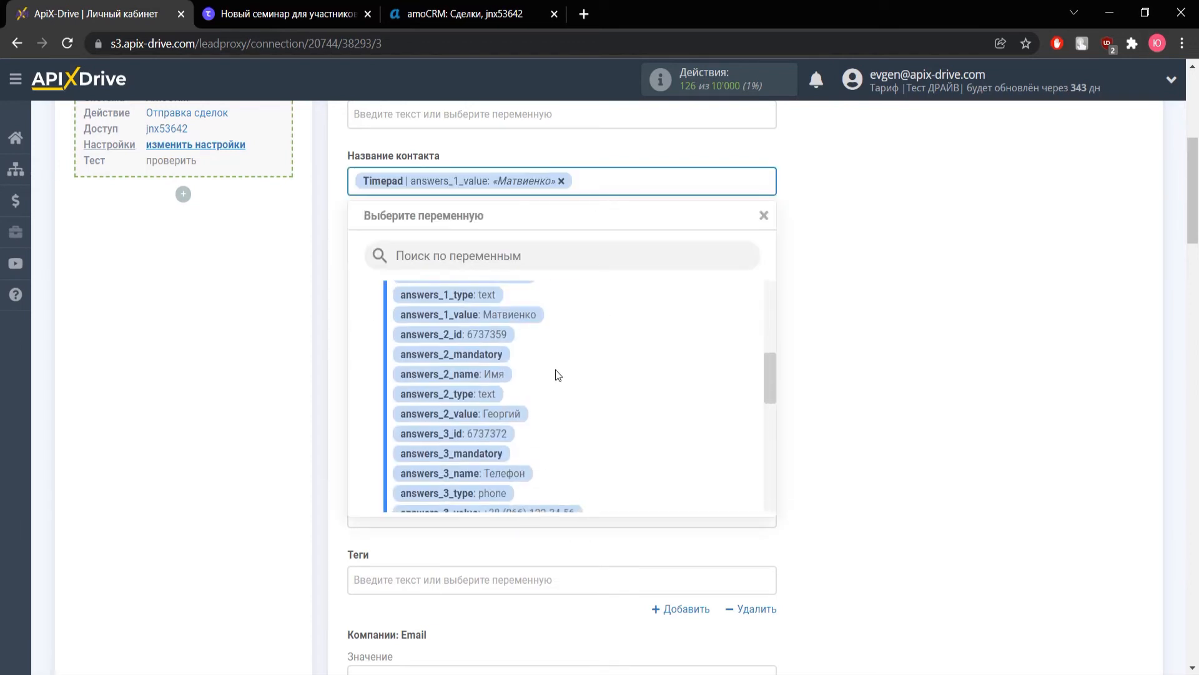
left_click(513, 414)
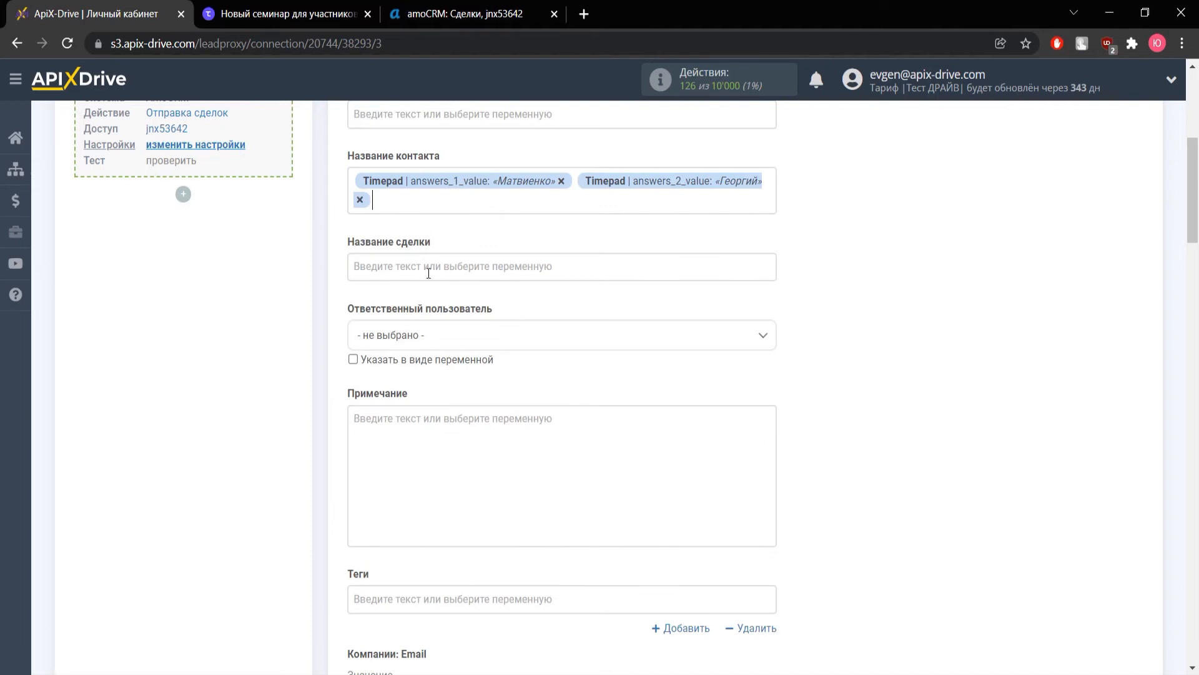
Fill Название сделки with the Timepad event_name variable
left_click(408, 270)
scroll(512, 350, "down", 2)
scroll(537, 356, "down", 8)
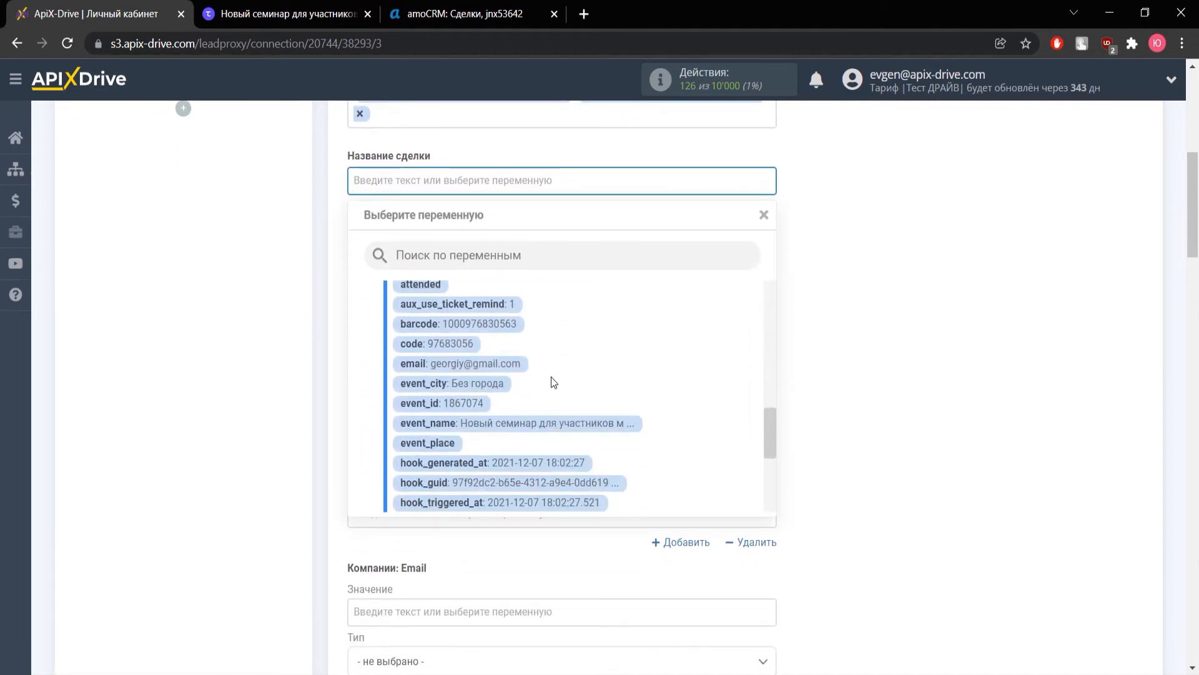
left_click(562, 423)
Map Компании: Email to answers_0_value and Компании: Телефон to answers_3_value
scroll(461, 327, "down", 3)
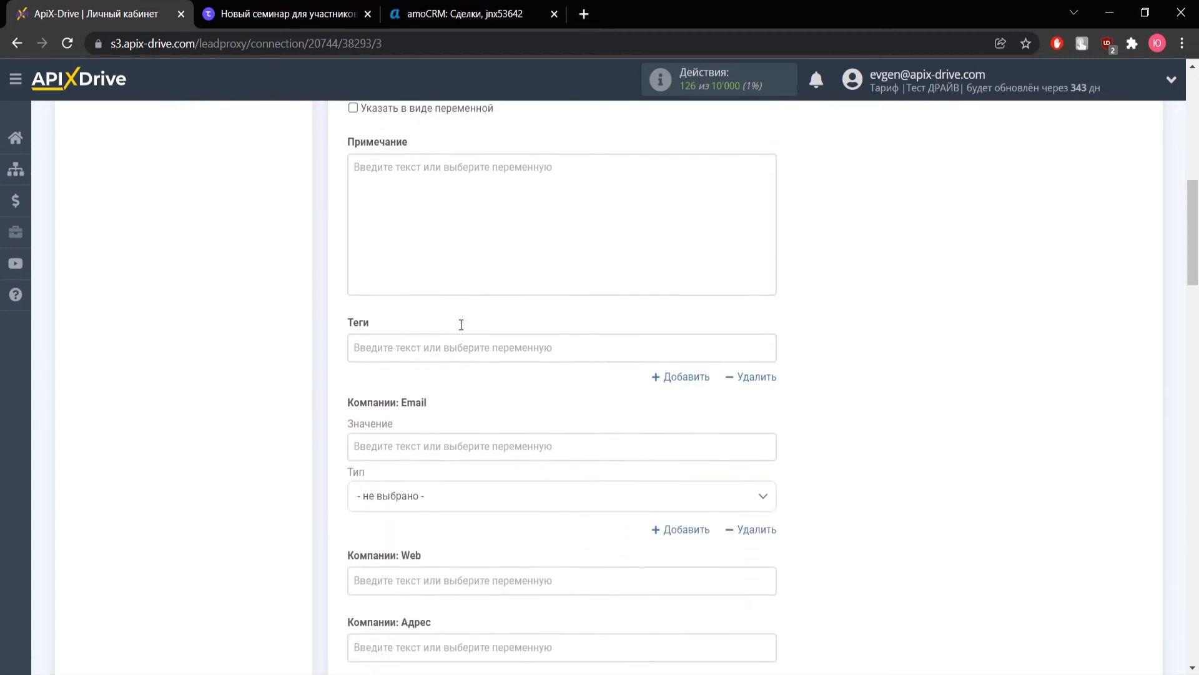
scroll(461, 324, "down", 1)
left_click(429, 364)
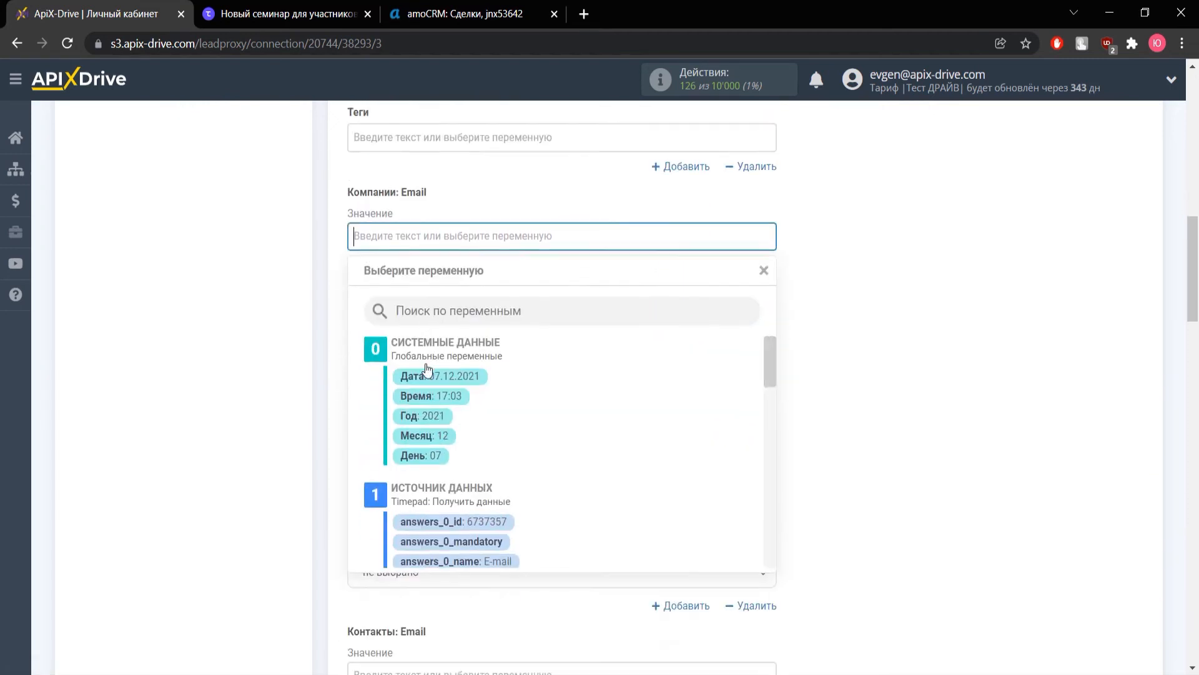
scroll(534, 372, "down", 4)
left_click(541, 381)
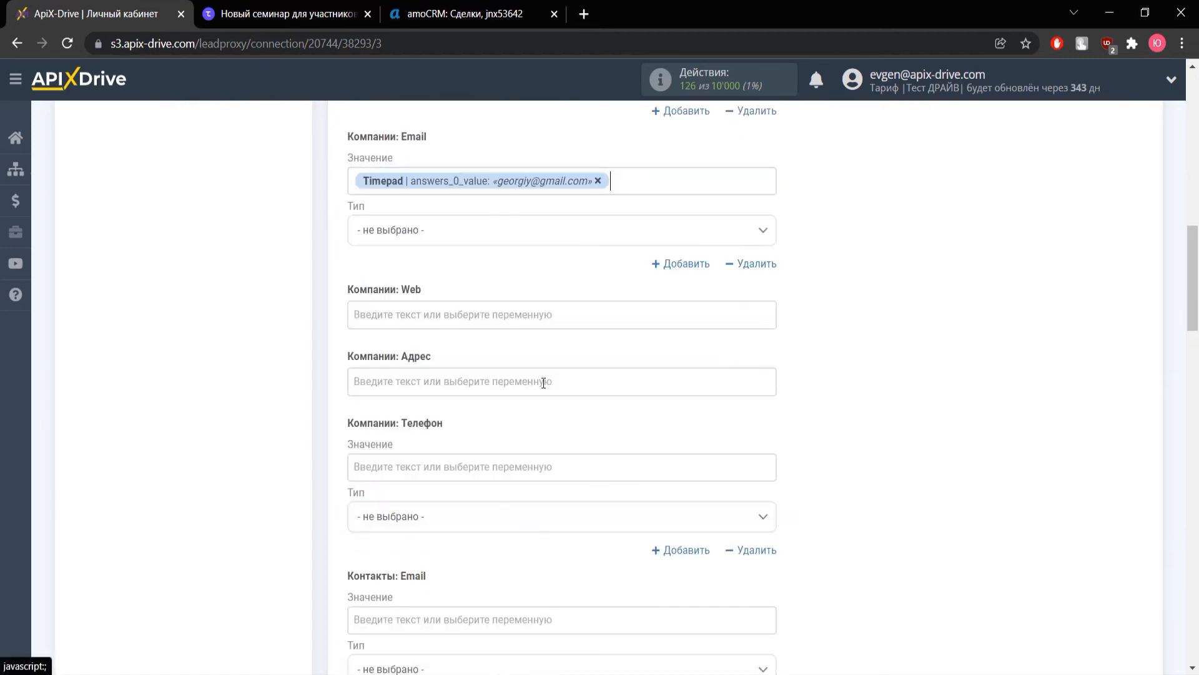
scroll(428, 374, "down", 1)
left_click(429, 378)
scroll(440, 382, "down", 2)
scroll(440, 383, "down", 5)
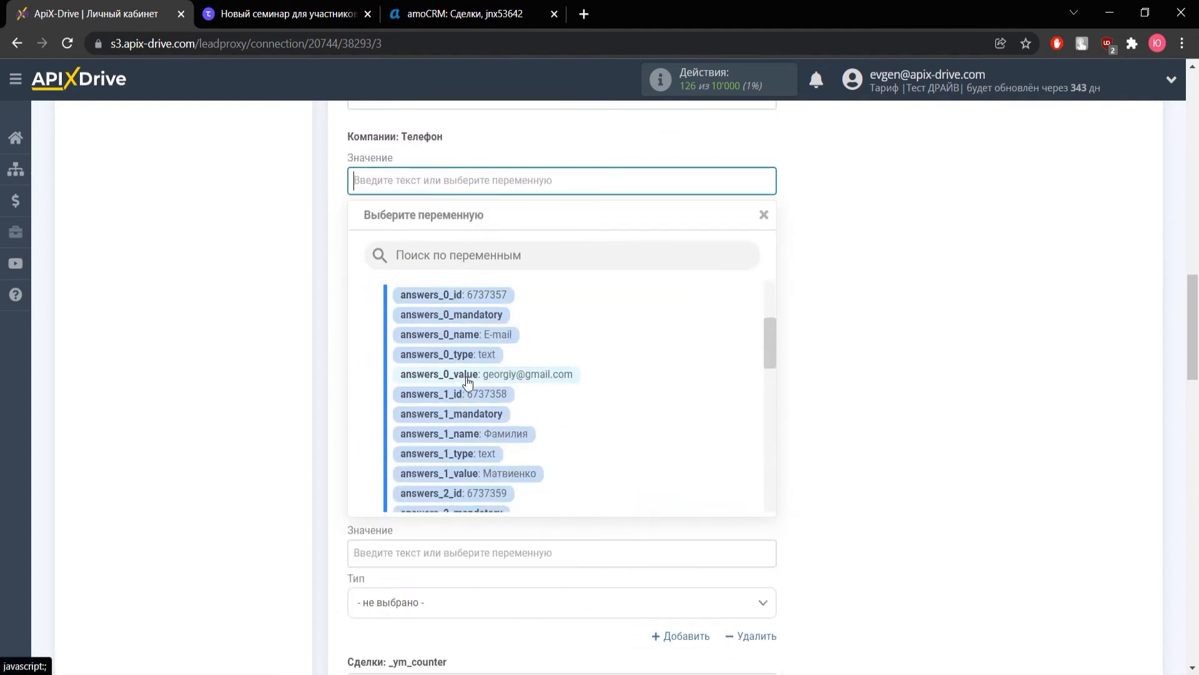
left_click(538, 424)
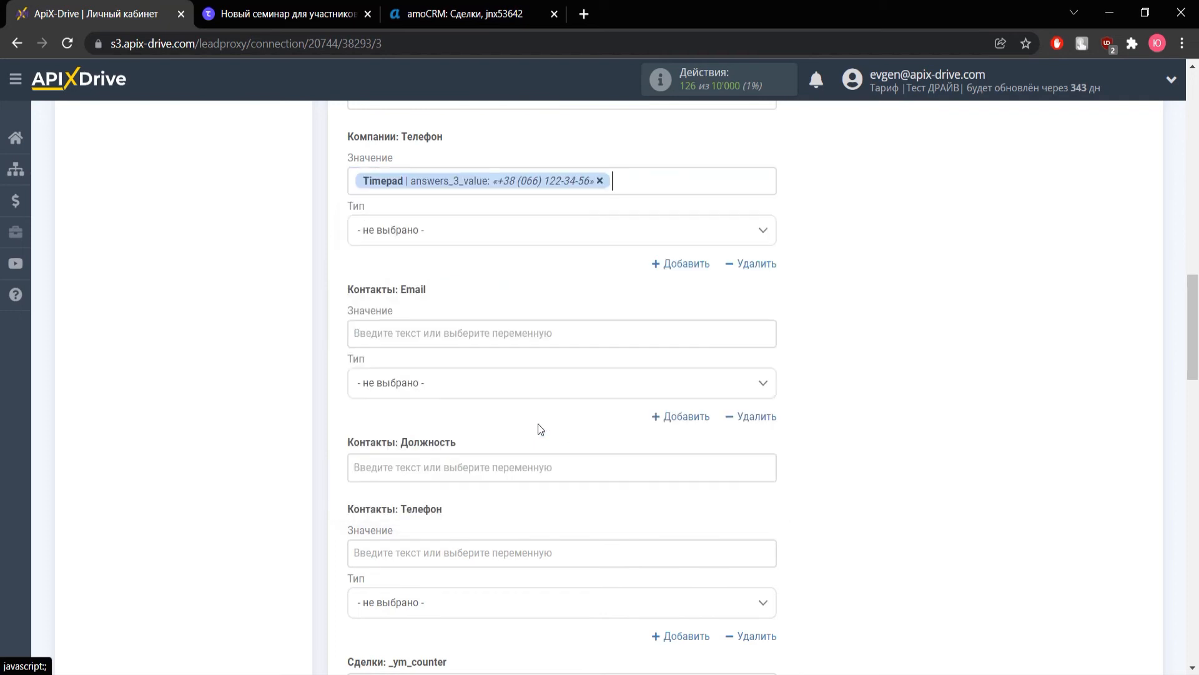
scroll(519, 400, "down", 6)
scroll(504, 379, "down", 12)
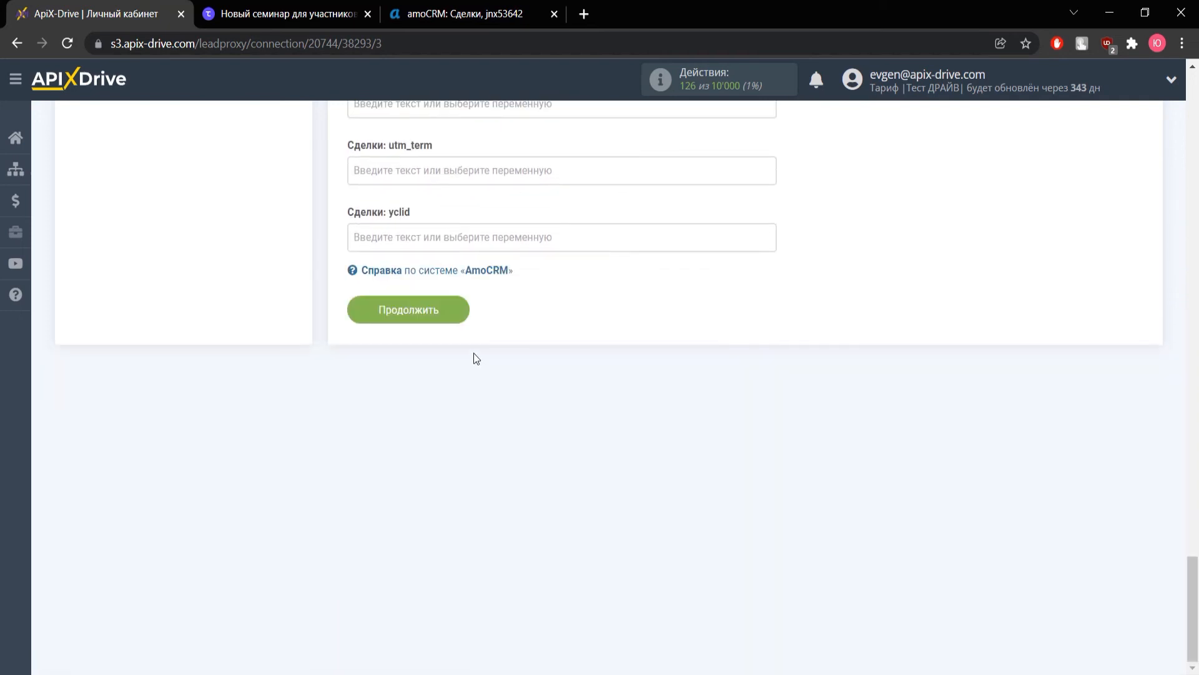
Save the mapping, send test deal data to AmoCRM, then view the amoCRM deals pipeline
left_click(429, 321)
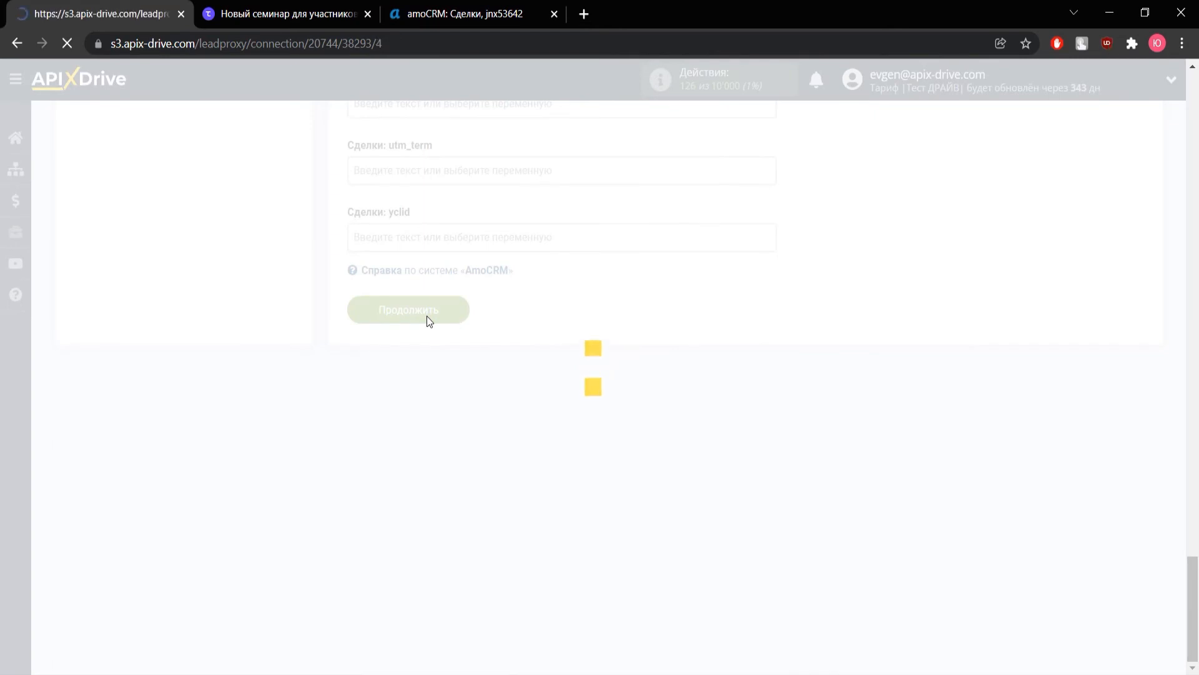
scroll(429, 320, "down", 2)
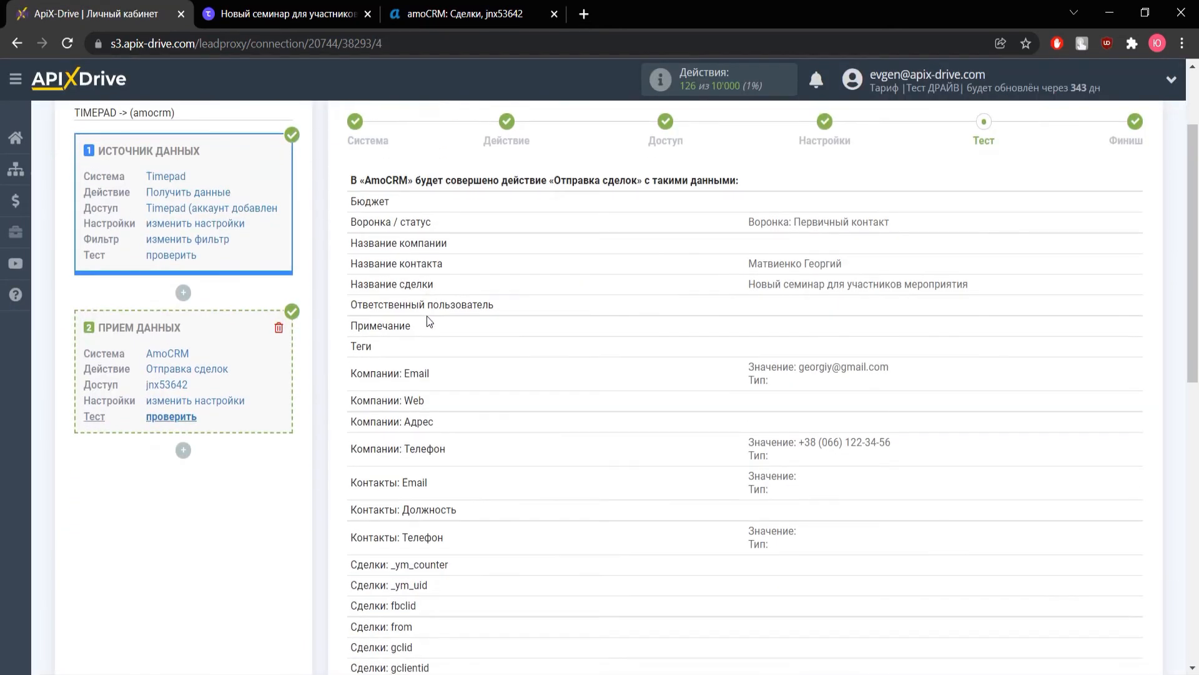
scroll(429, 321, "down", 1)
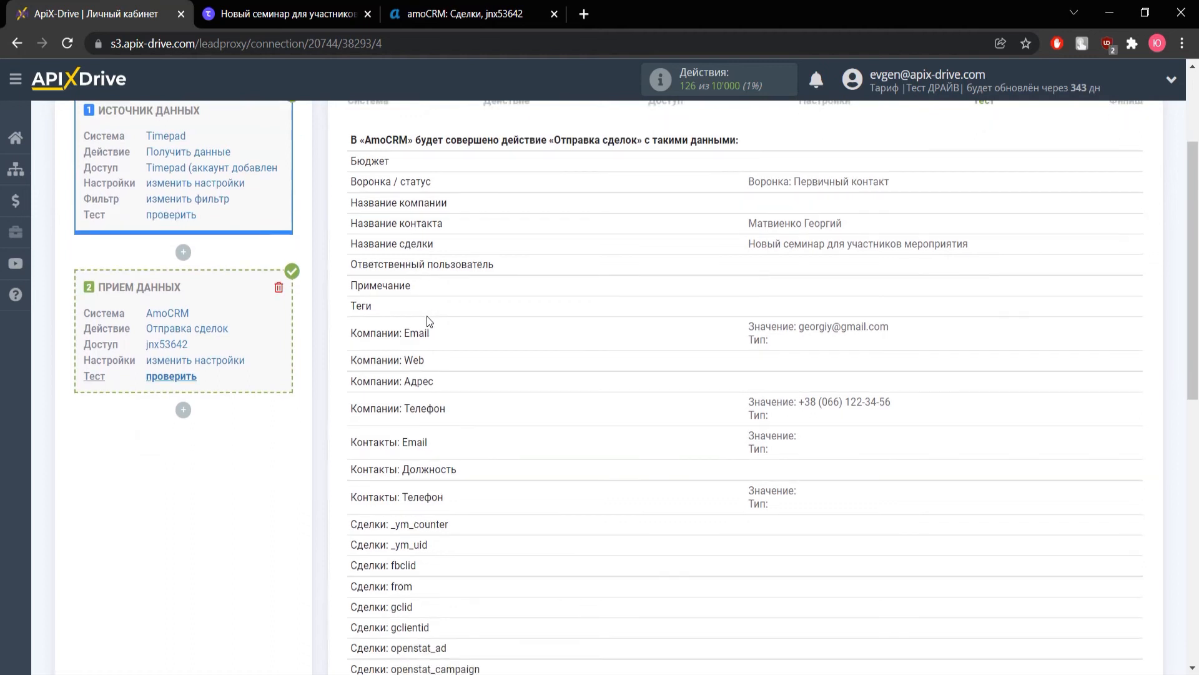
scroll(429, 320, "down", 8)
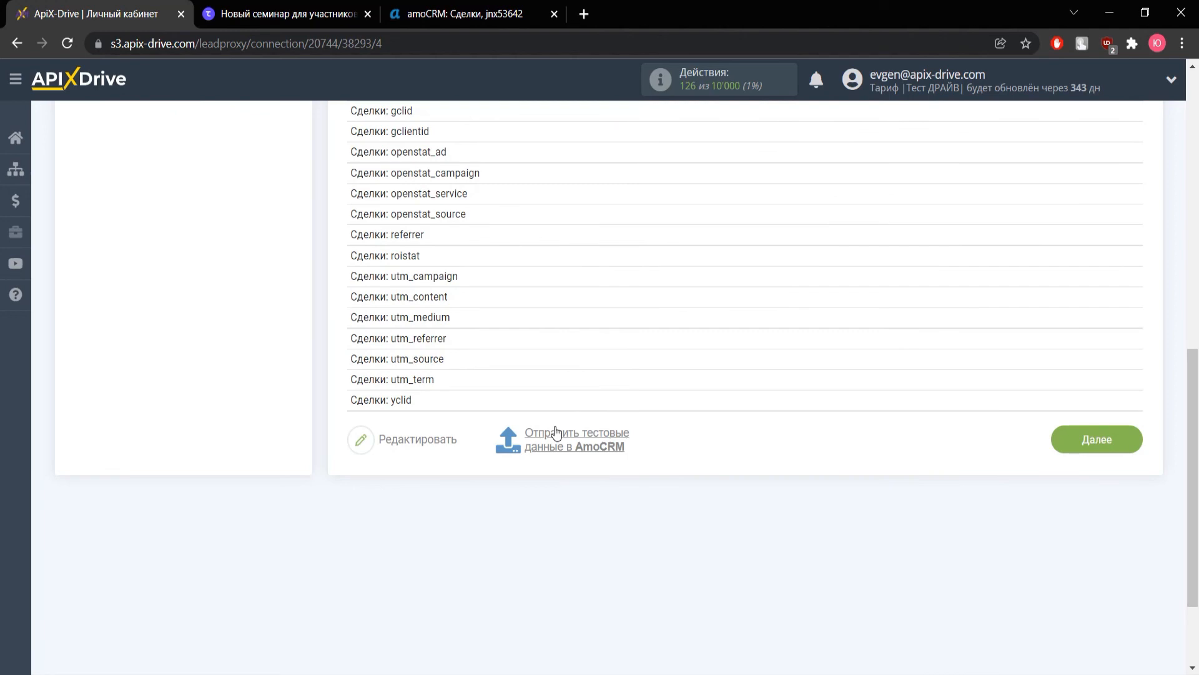
left_click(555, 426)
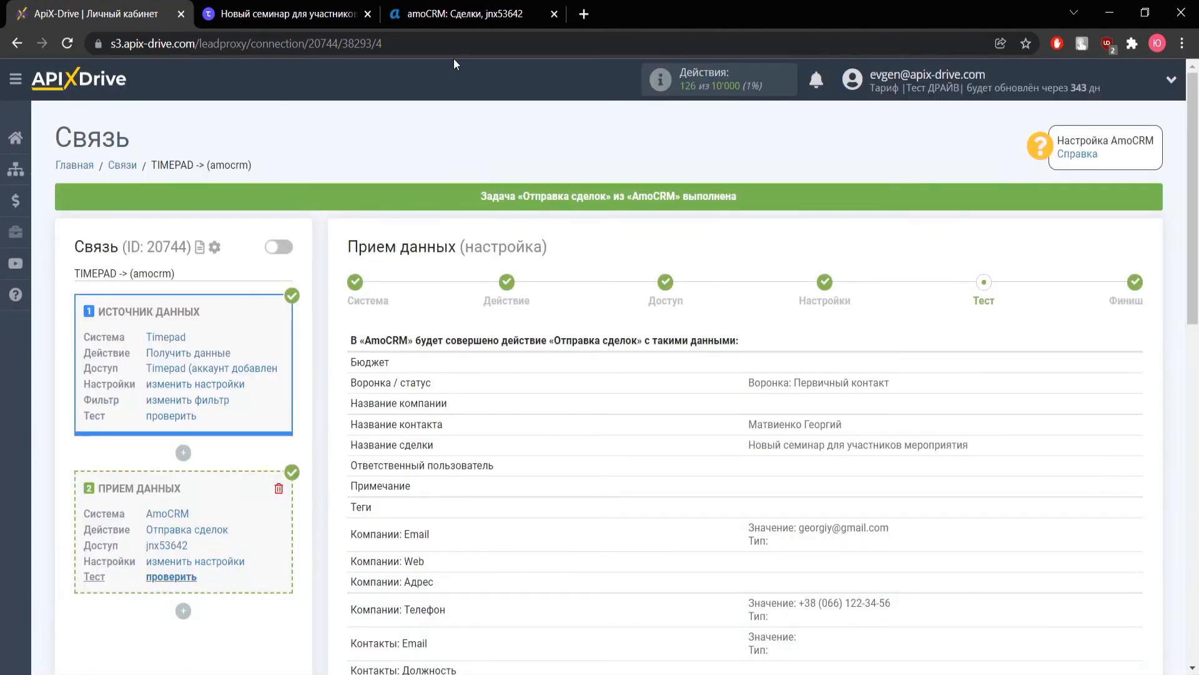
left_click(458, 14)
Reload the amoCRM pipeline, check the new seminar deal's card, and return to ApiX-Drive
left_click(67, 43)
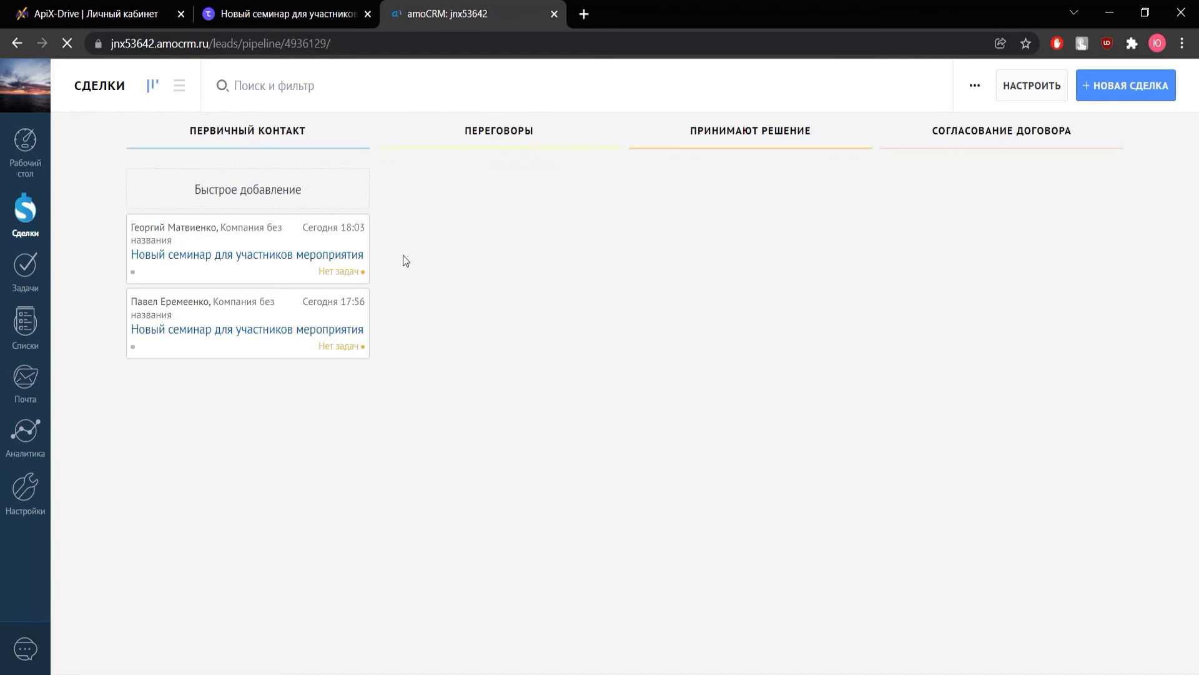
left_click(201, 256)
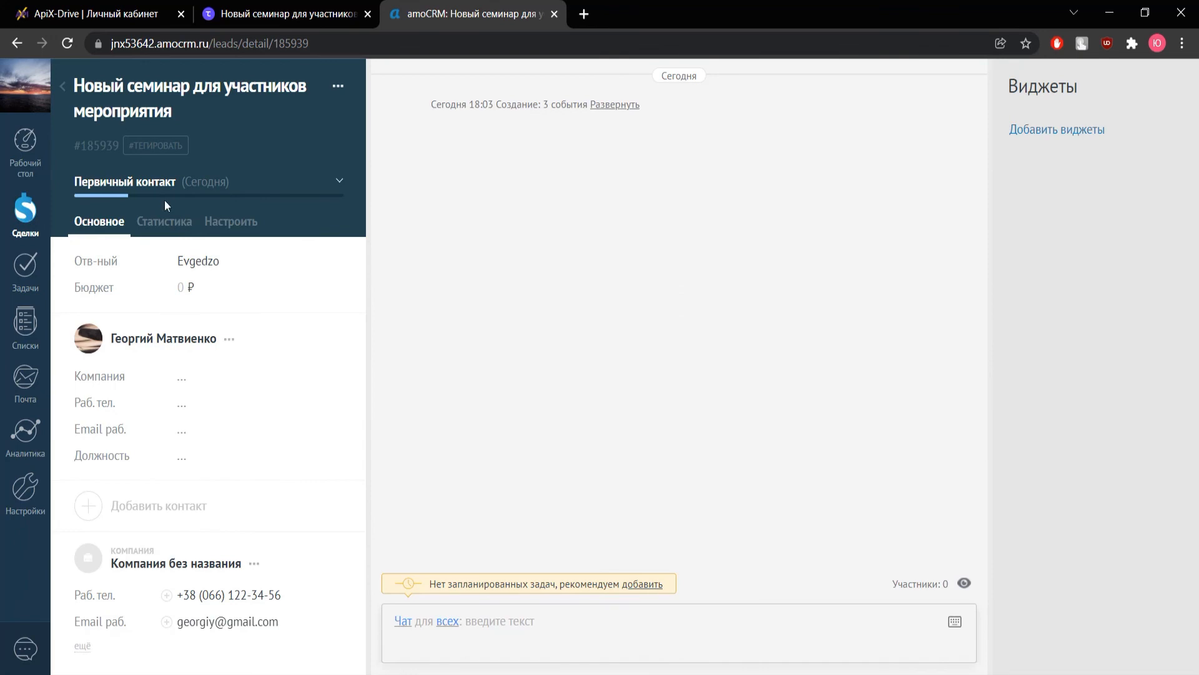
left_click(96, 13)
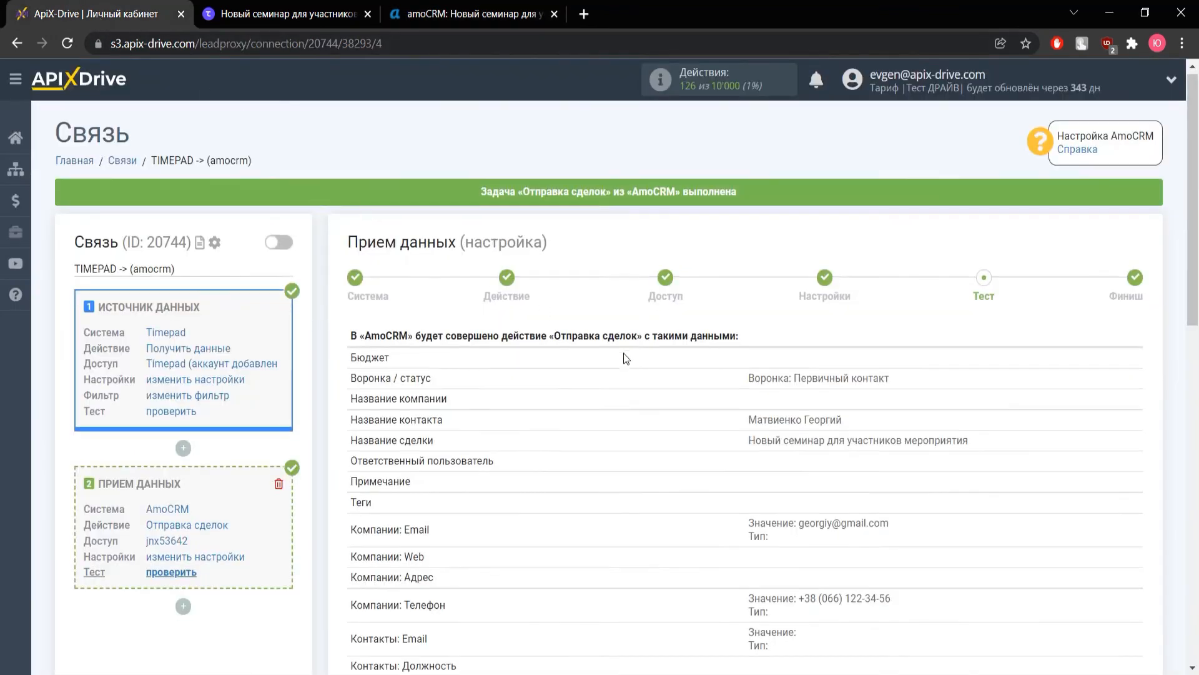
Complete the connection setup and enable auto-update for the connection
scroll(739, 402, "down", 8)
left_click(1069, 638)
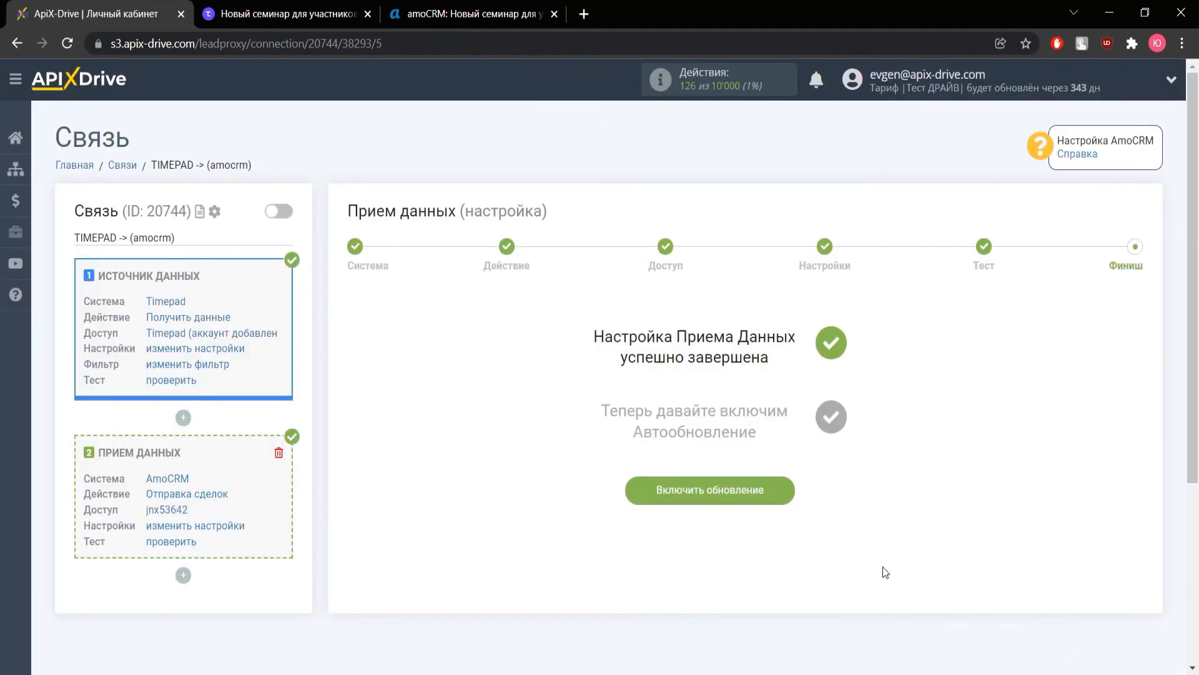
left_click(728, 497)
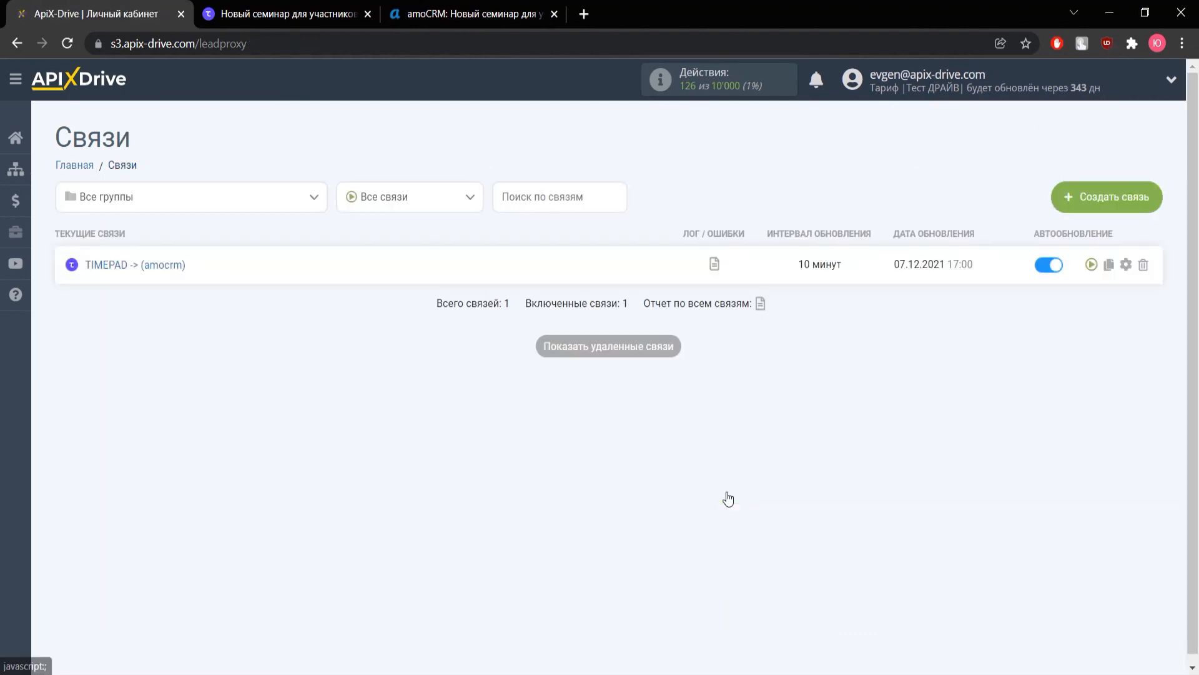
Set the connection's Интервал обновления to 5 минут and save
left_click(1126, 265)
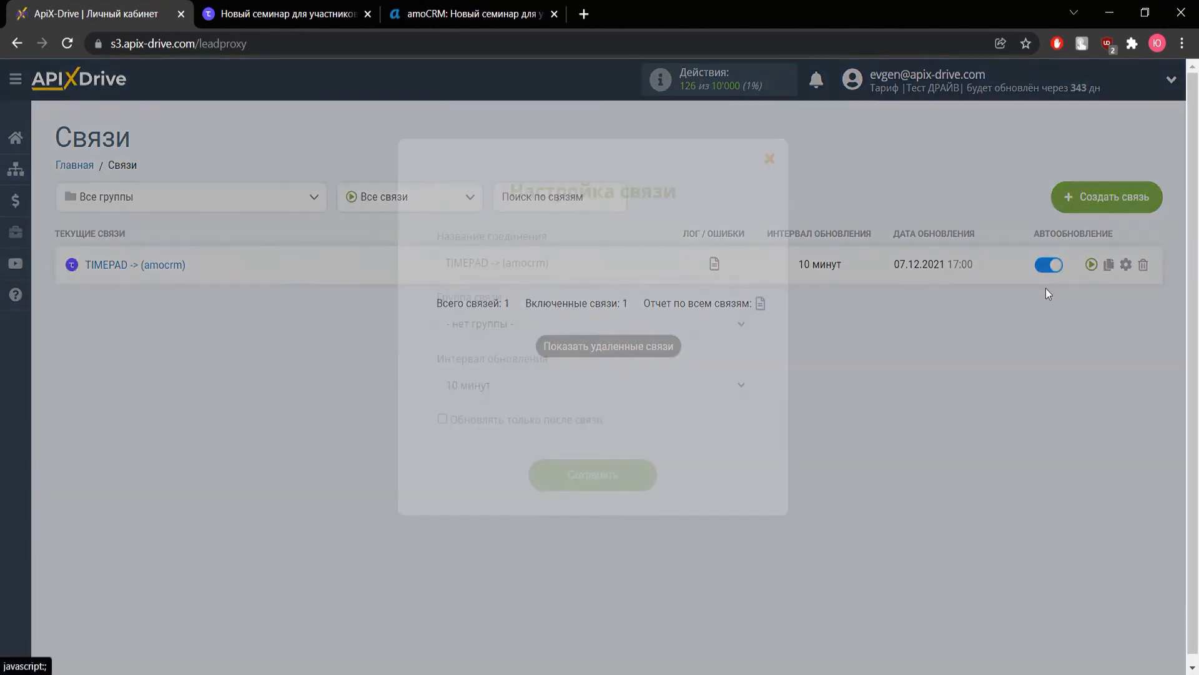
left_click(601, 385)
left_click(584, 408)
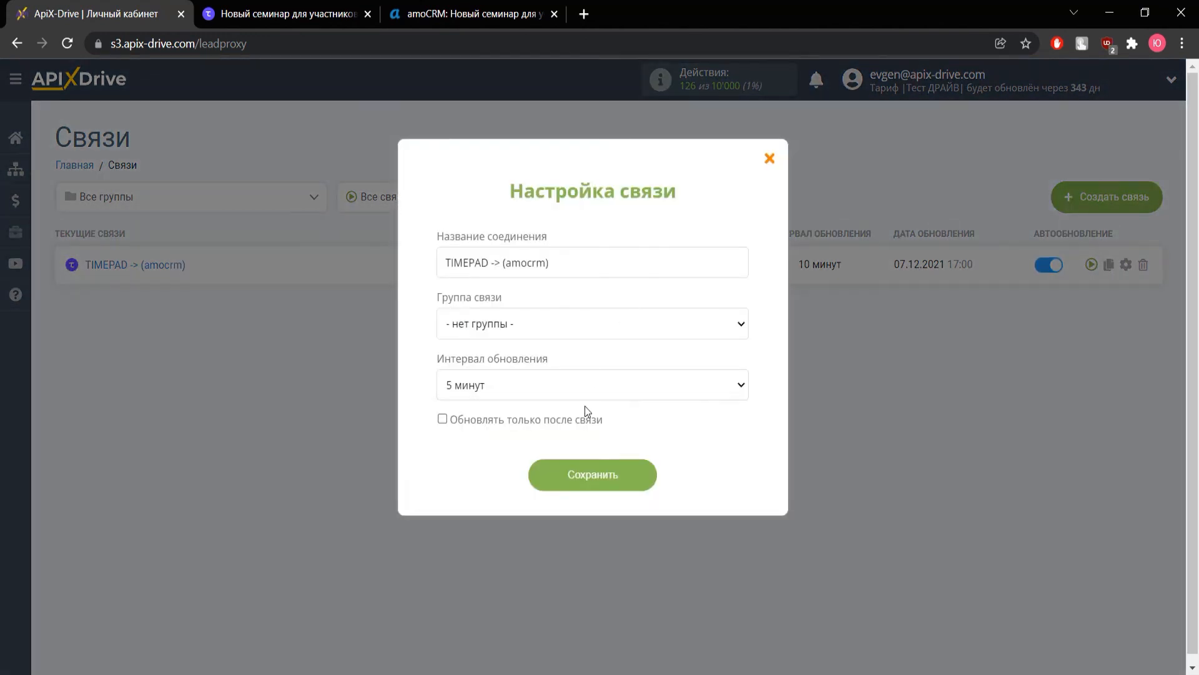
left_click(591, 473)
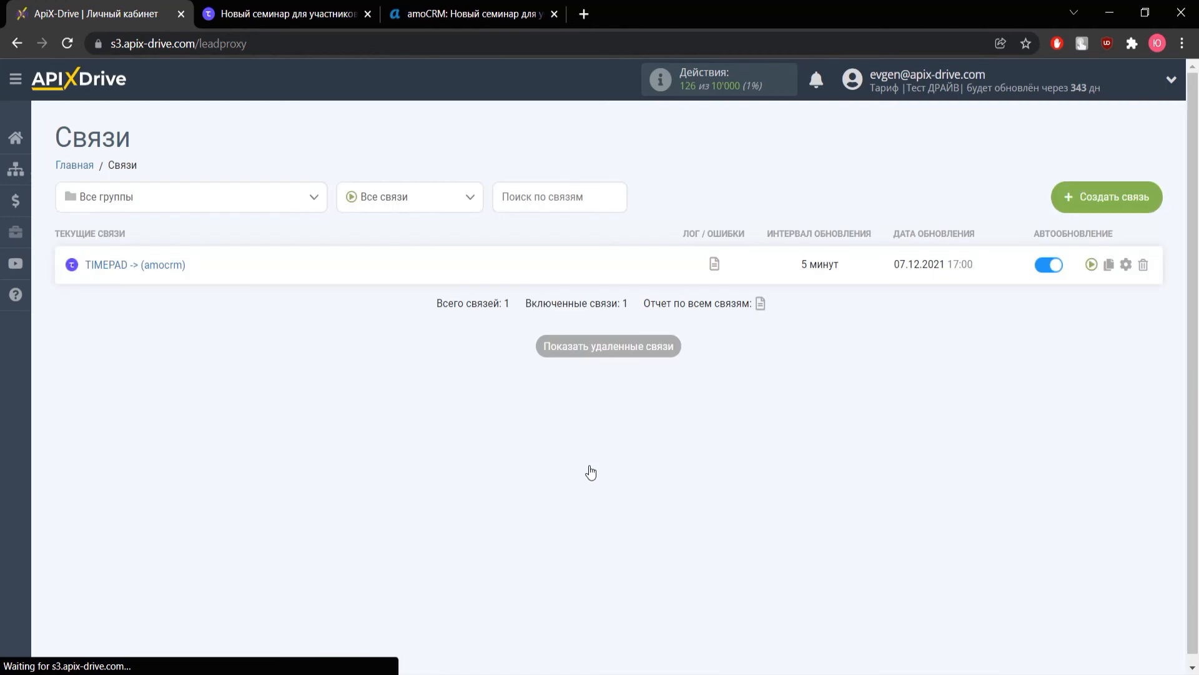